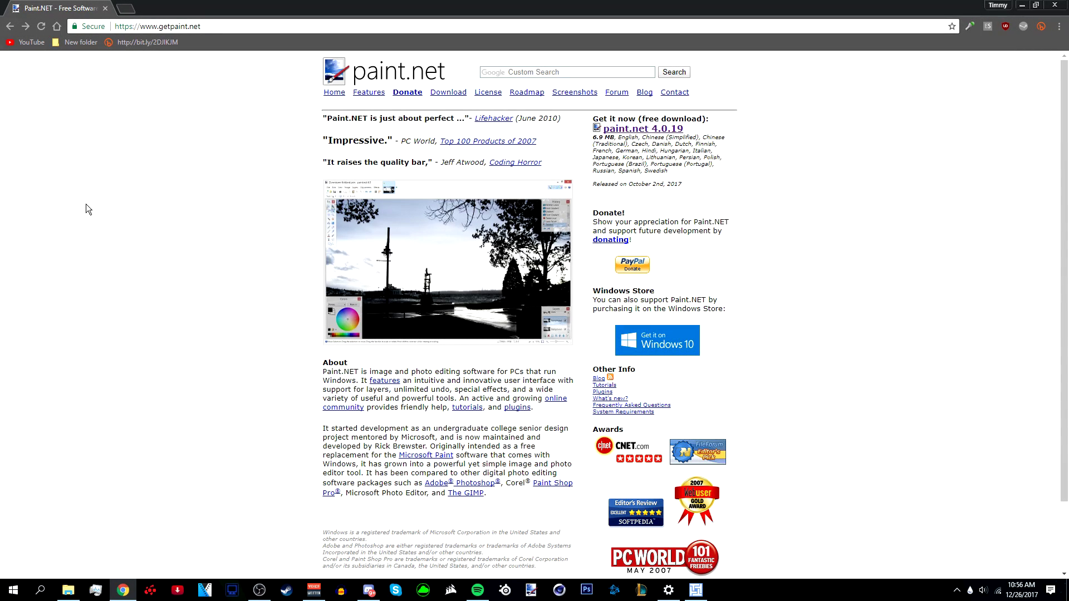
# Step: Go to the getpaint.net website in Chrome
pyautogui.click(204, 26)
pyautogui.click(203, 26)
pyautogui.write('g')
pyautogui.hotkey('ctrl', 'a')
pyautogui.write('getpaijn')
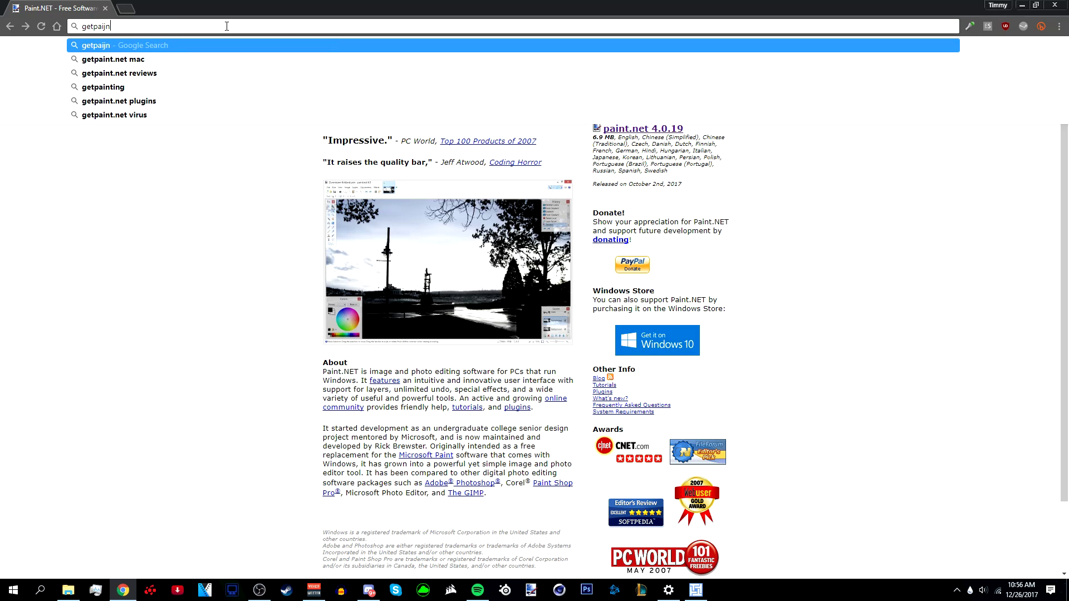
pyautogui.press('BackSpace')
pyautogui.press('BackSpace')
pyautogui.write('nt.net')
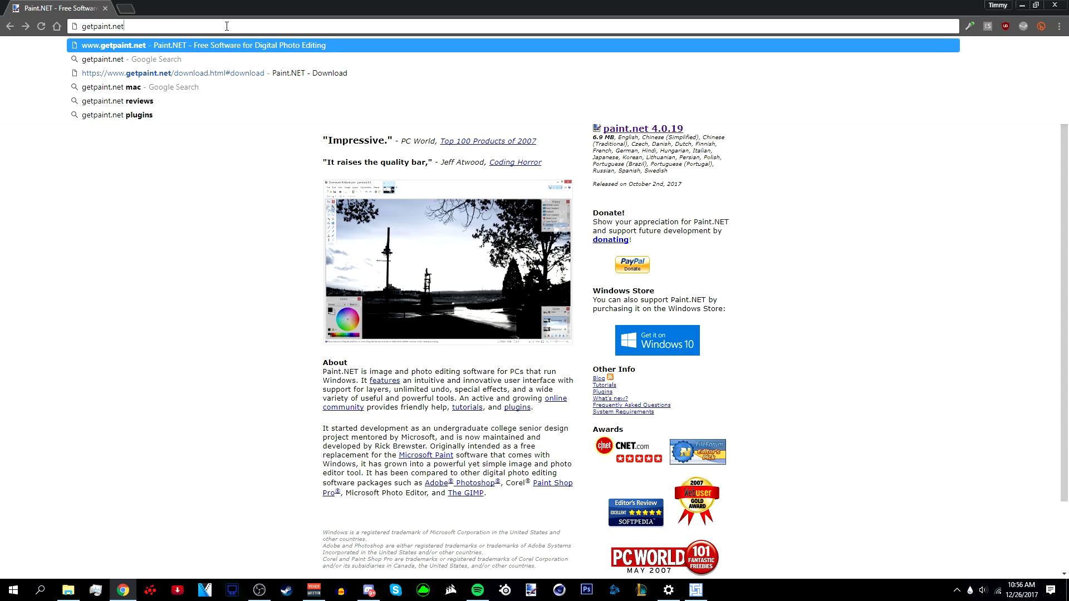
pyautogui.press('Return')
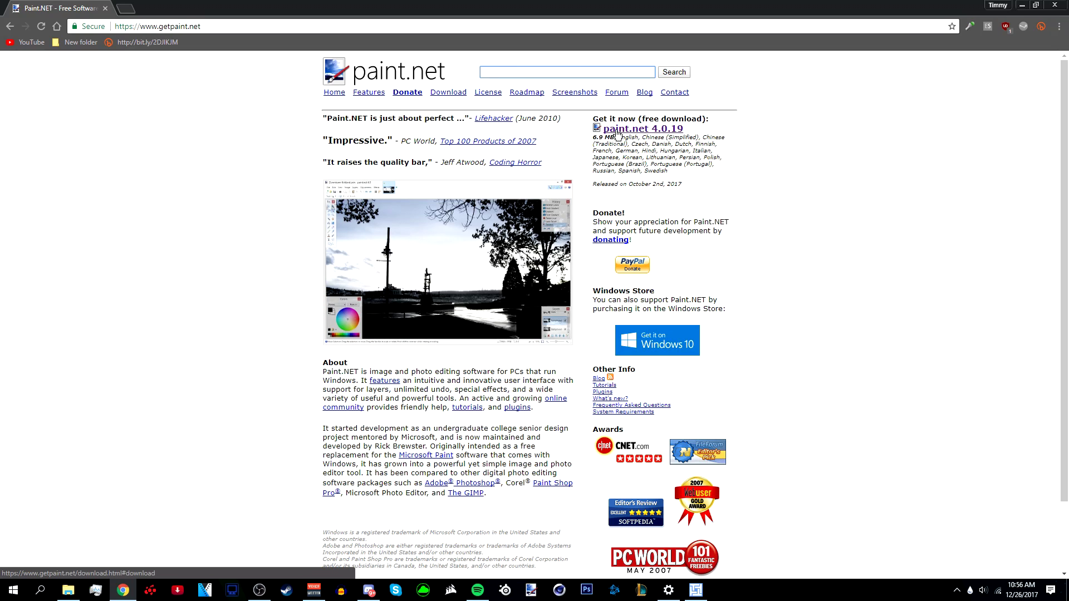
# Step: Start the paint.net 4.0.19 installer download from the dotPDN page, then cancel it
pyautogui.click(653, 134)
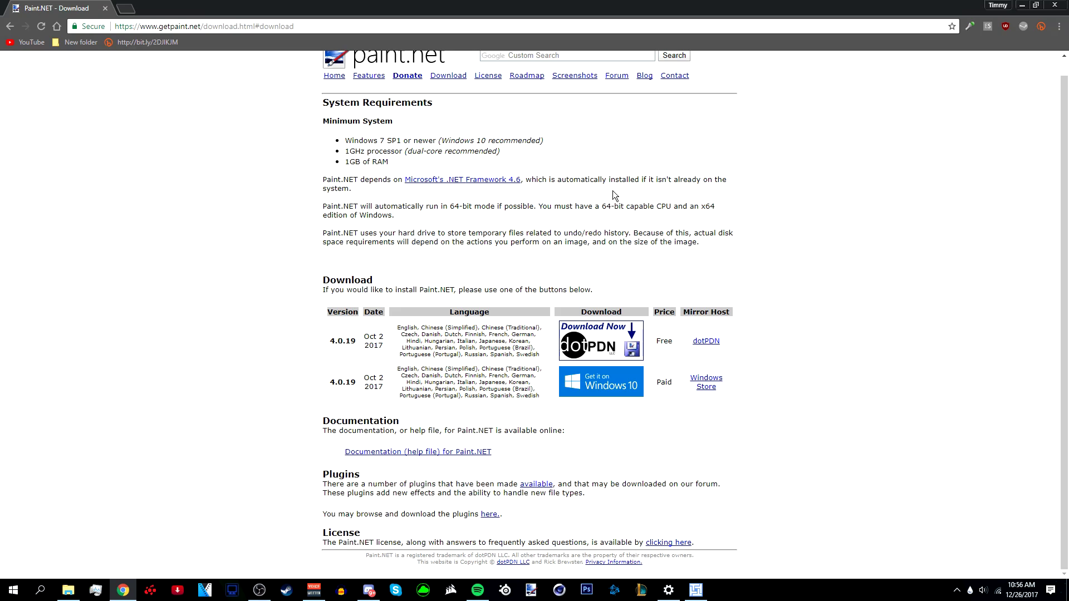
pyautogui.click(613, 333)
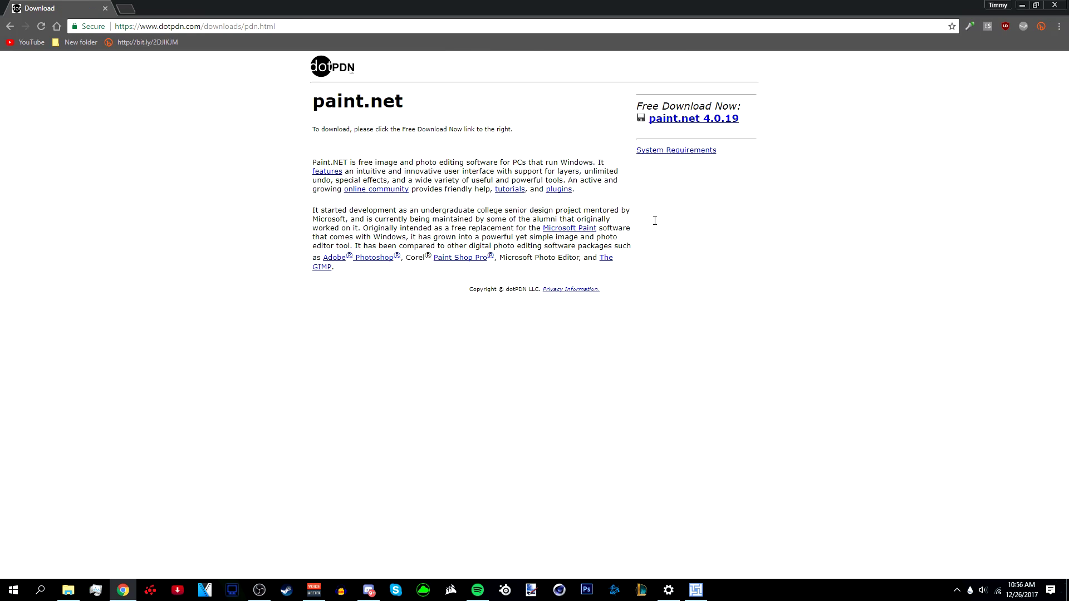
pyautogui.click(695, 119)
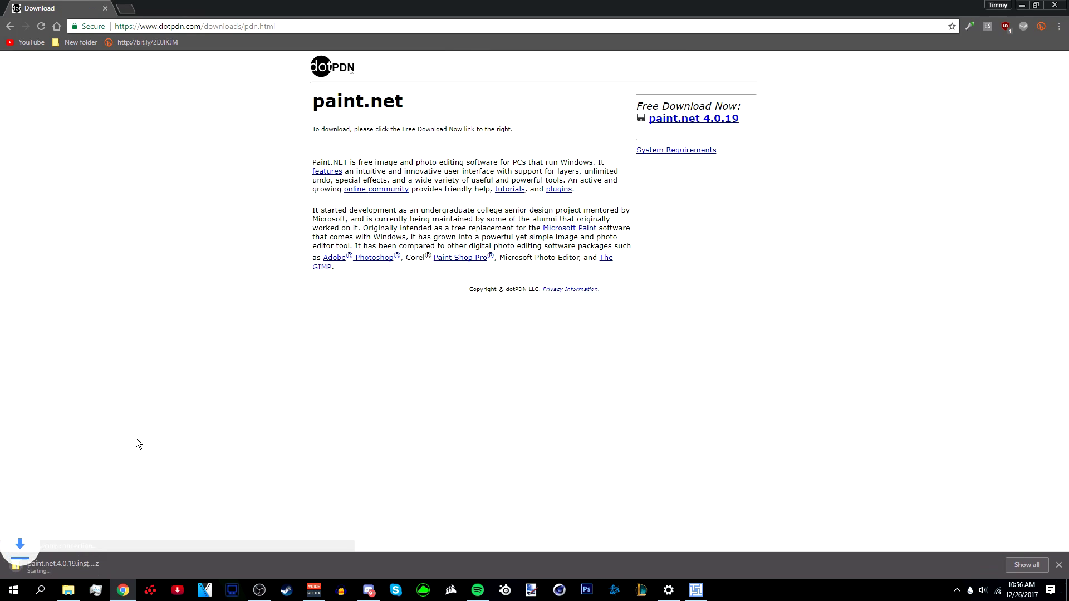
pyautogui.click(116, 564)
pyautogui.click(123, 550)
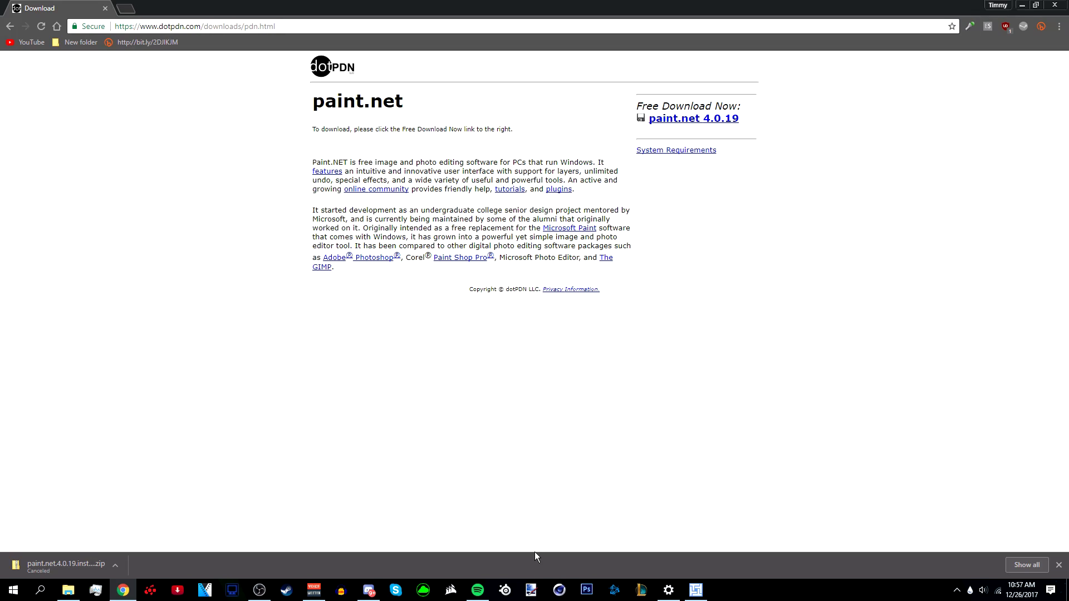
pyautogui.click(529, 588)
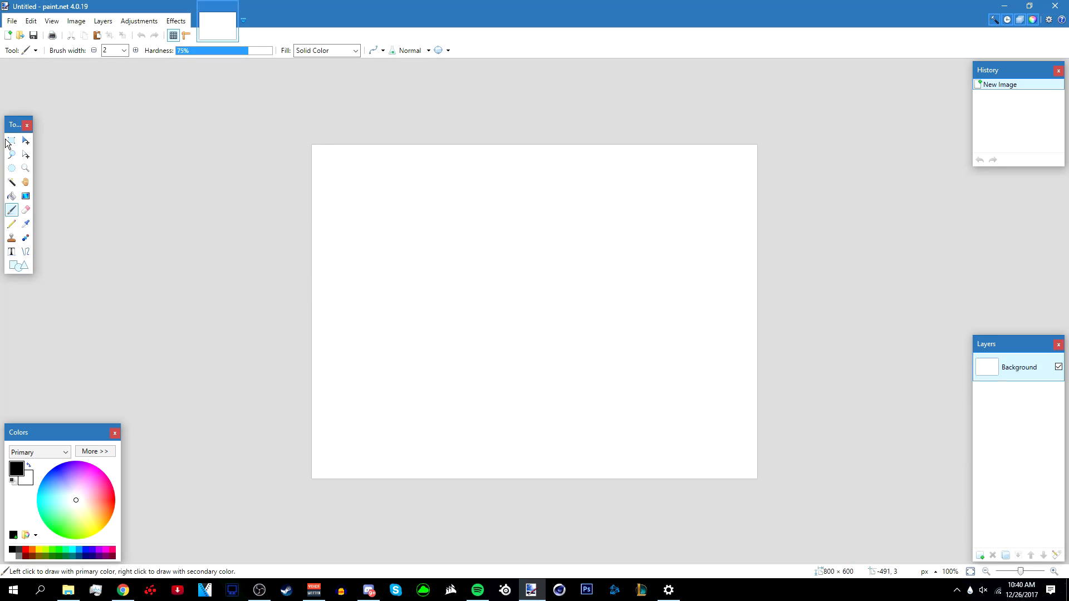
# Step: Create a new 1000 × 1000 pixel image
pyautogui.click(25, 141)
pyautogui.click(12, 21)
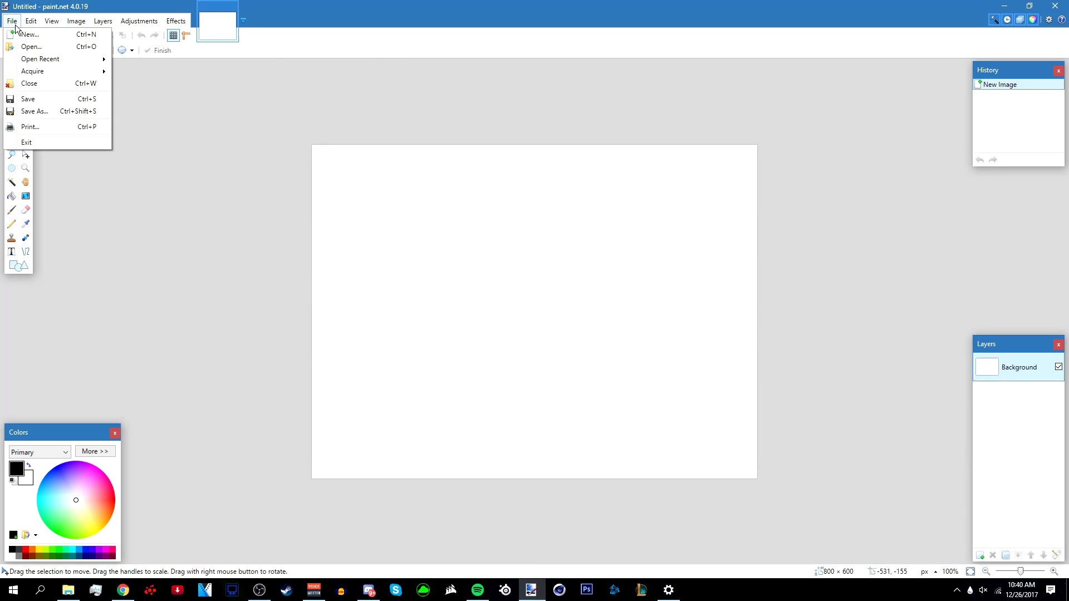
pyautogui.click(16, 35)
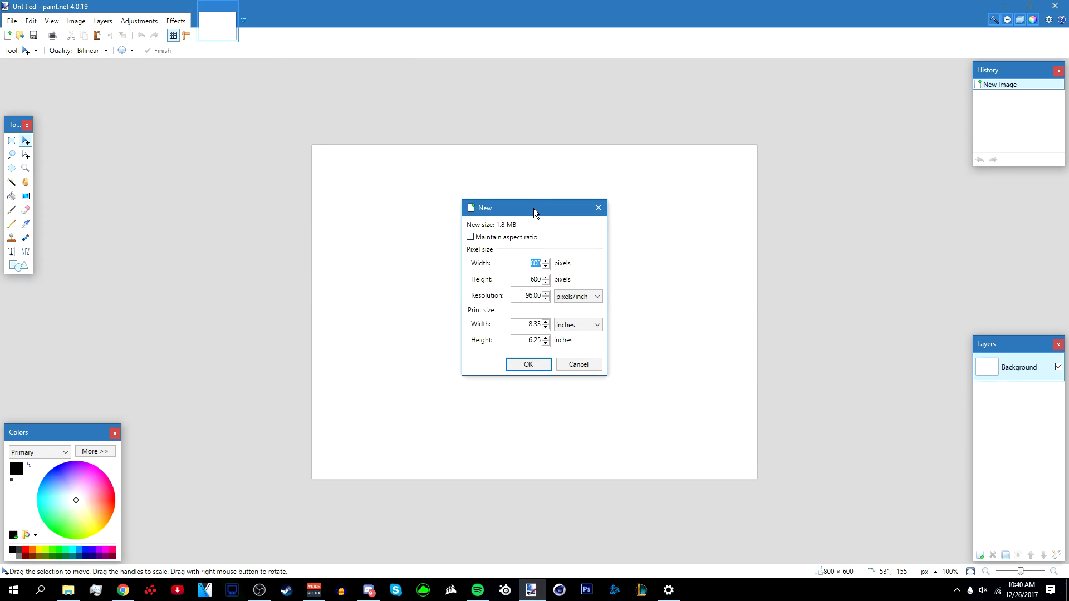
pyautogui.write('1000')
pyautogui.press('Tab')
pyautogui.write('1000')
pyautogui.click(529, 364)
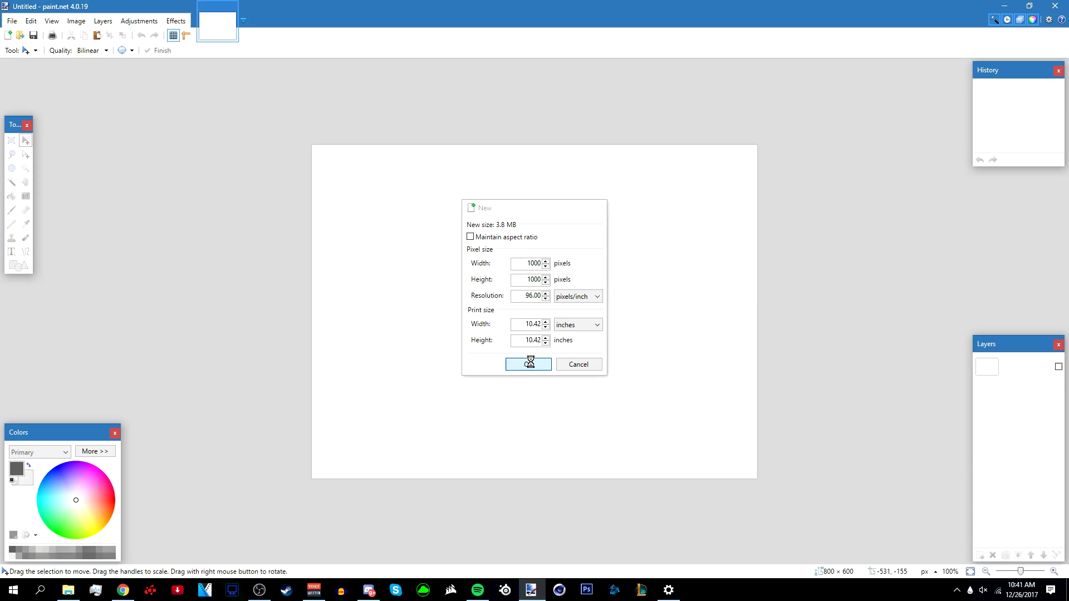
# Step: Select the white canvas with the Magic Wand, clear the selection, and cancel the Save As dialog
pyautogui.click(12, 182)
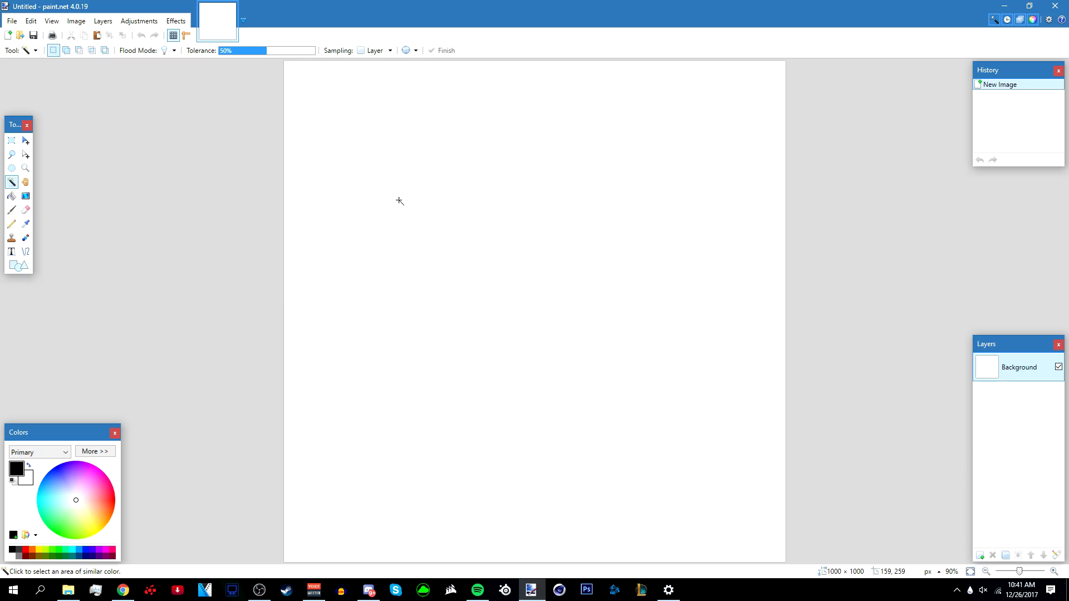
pyautogui.click(371, 269)
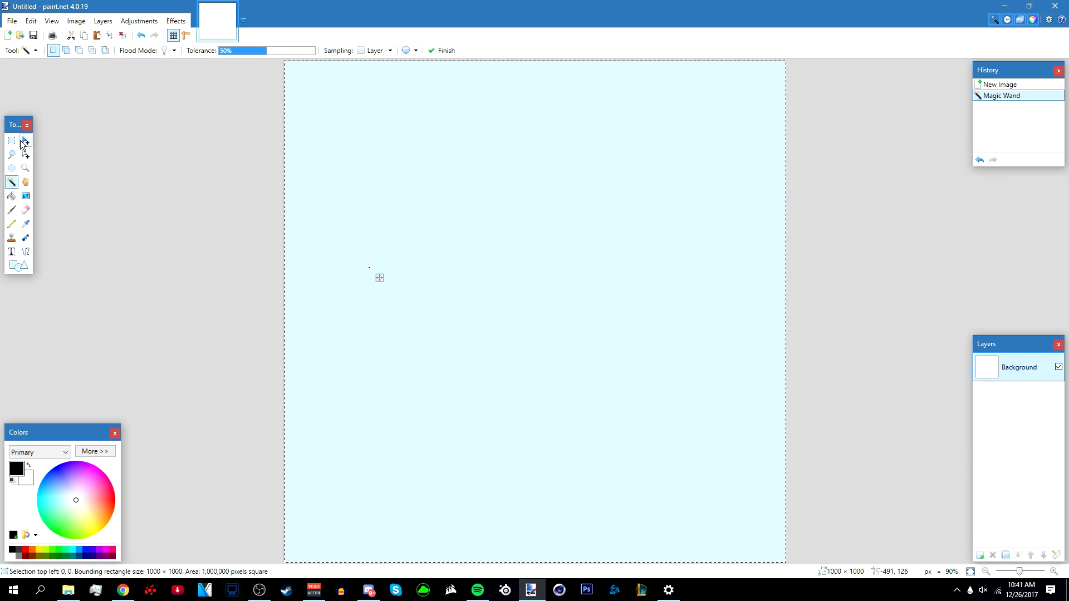
pyautogui.hotkey('ctrl', 'd')
pyautogui.hotkey('ctrl', 's')
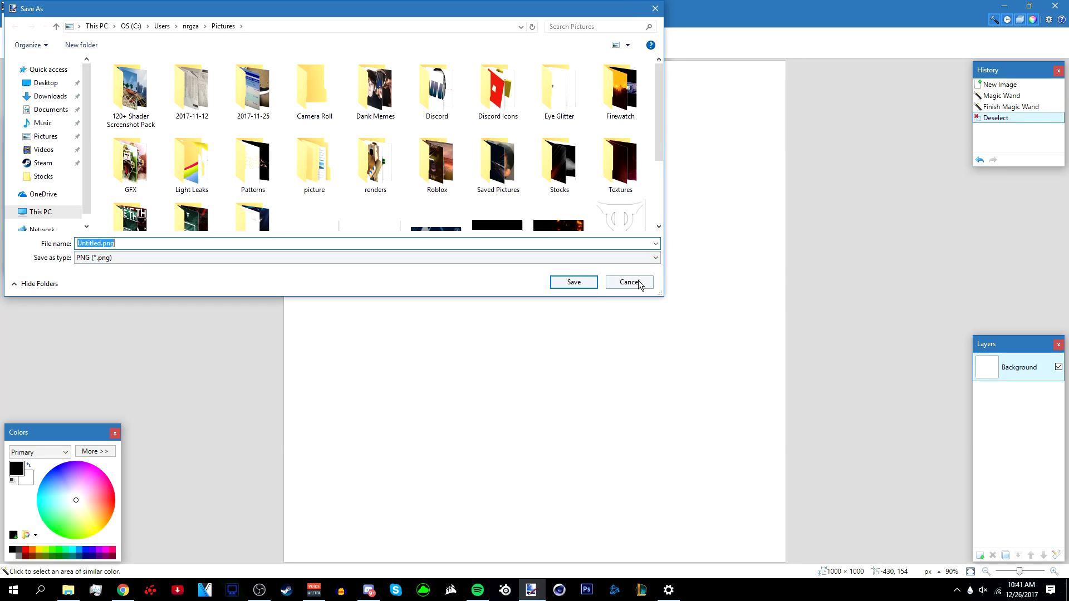
pyautogui.click(630, 281)
pyautogui.scroll(-2, 252, 150)
pyautogui.scroll(1, 475, 194)
pyautogui.scroll(1, 451, 212)
pyautogui.scroll(-1, 434, 167)
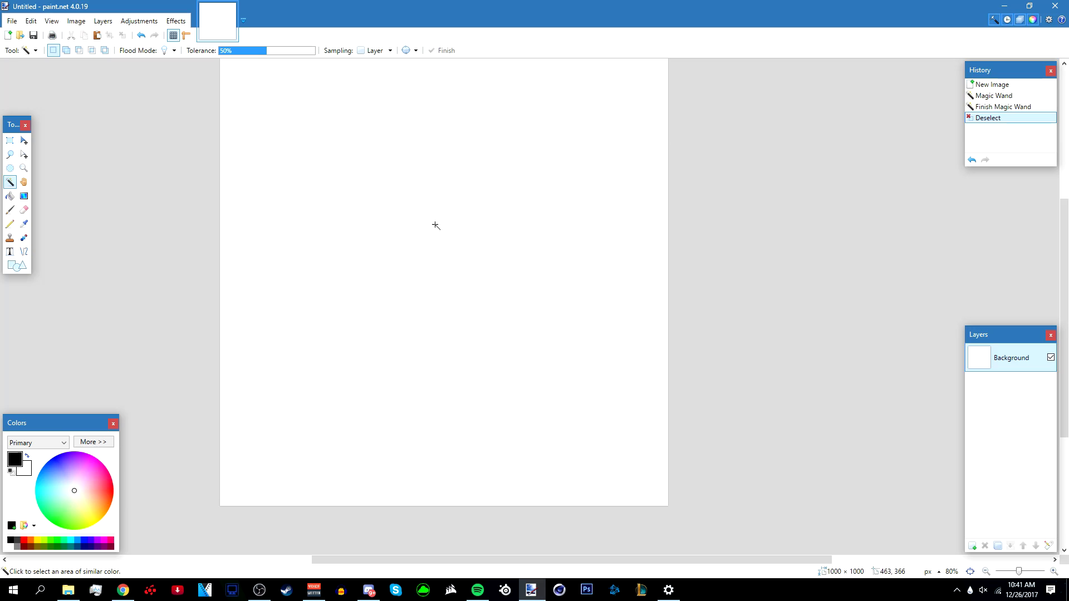
# Step: Cut the white fill out of the canvas, leaving it transparent
pyautogui.click(451, 225)
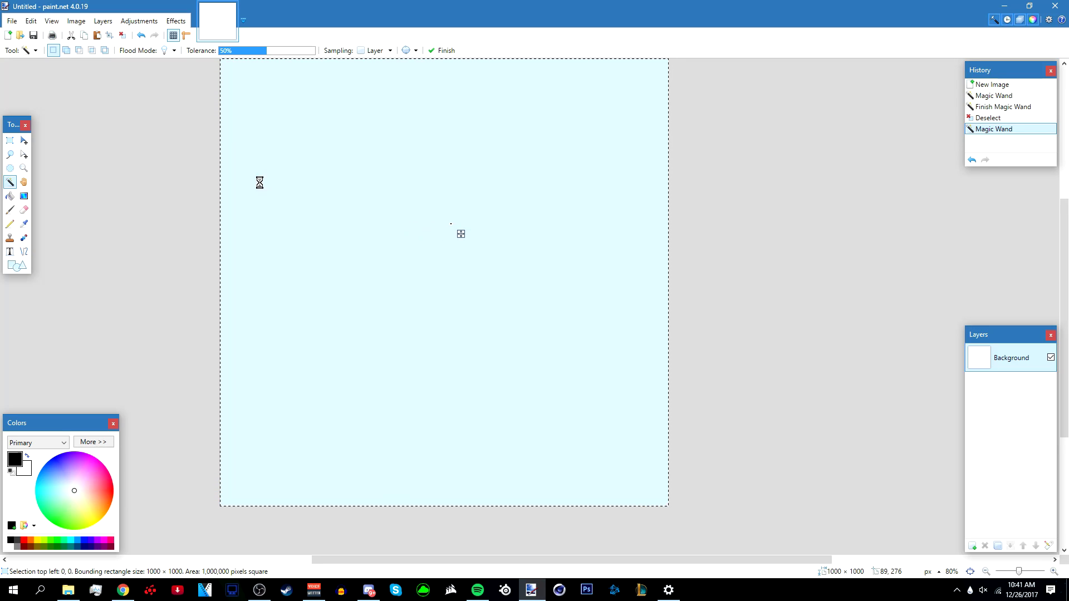
pyautogui.hotkey('ctrl', 'x')
pyautogui.click(25, 142)
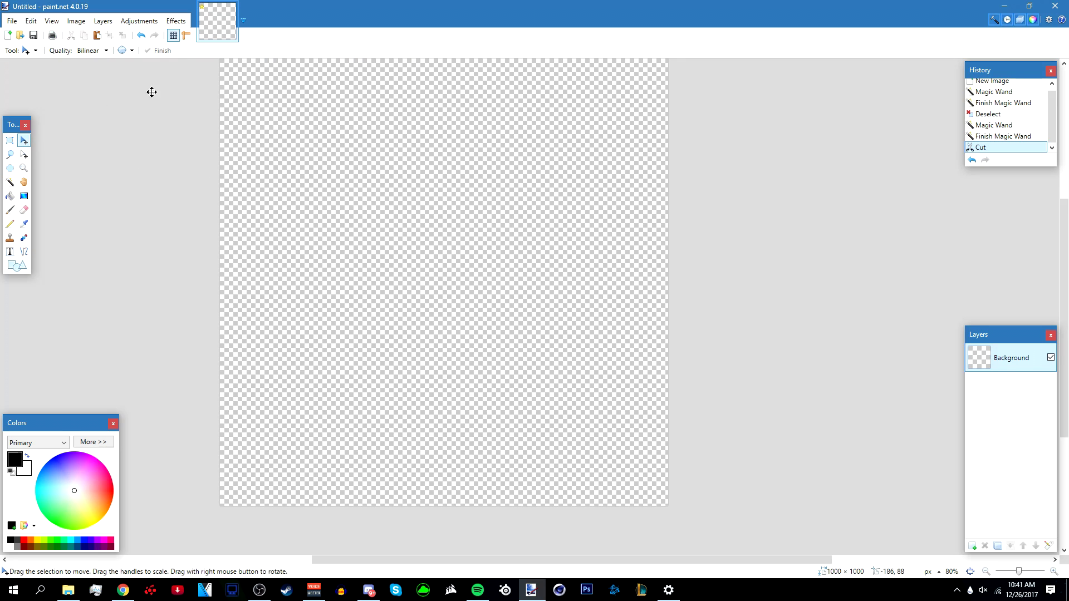
# Step: Open the dark-star-thresh wallpaper from the Saved Pictures folder
pyautogui.click(20, 36)
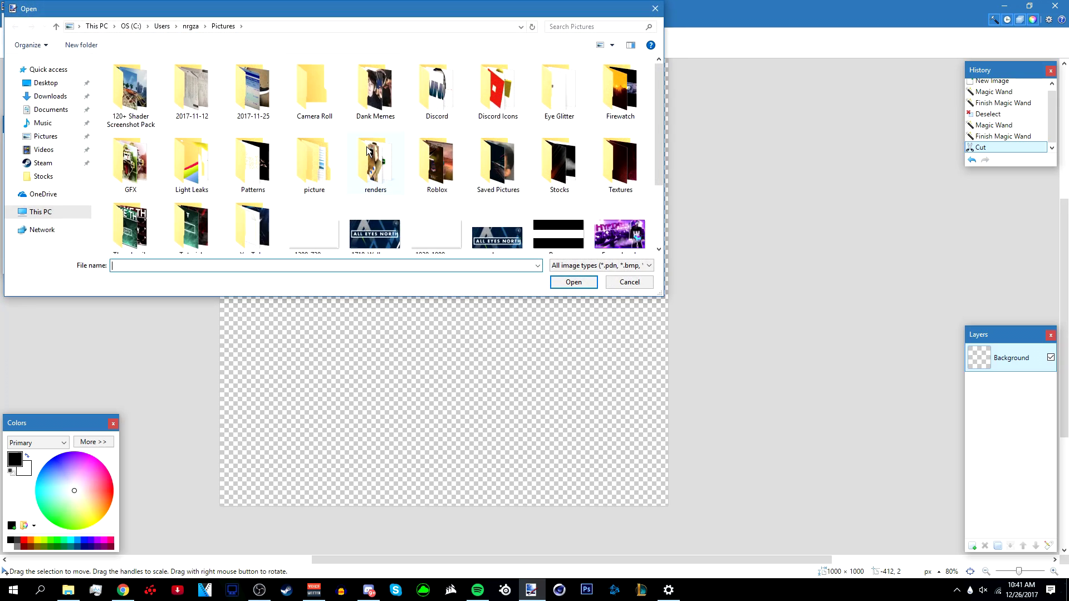
pyautogui.moveTo(656, 128); pyautogui.dragTo(657, 175)
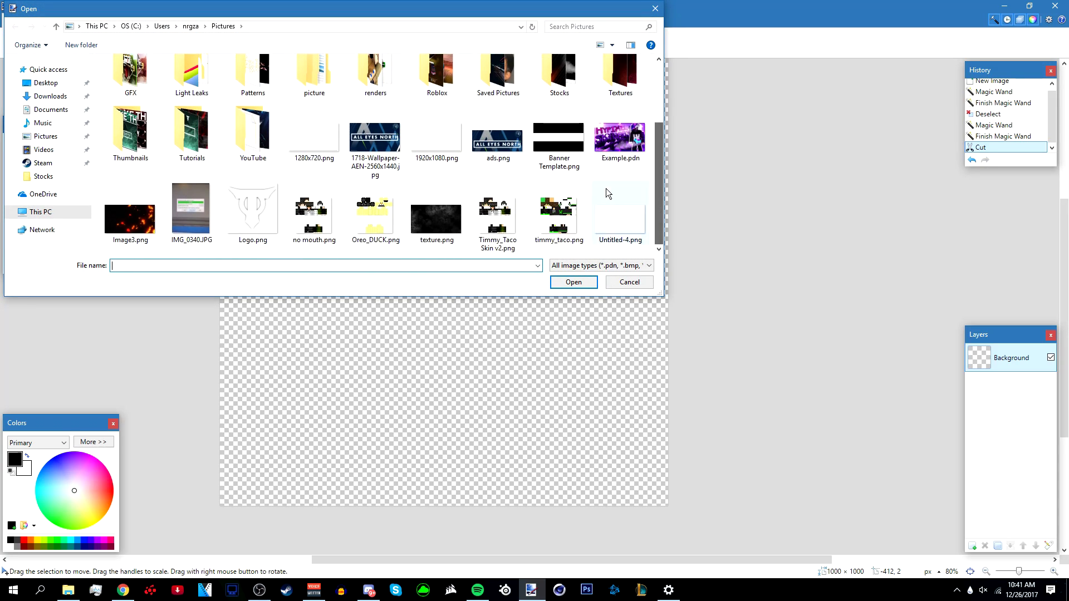
pyautogui.doubleClick(498, 89)
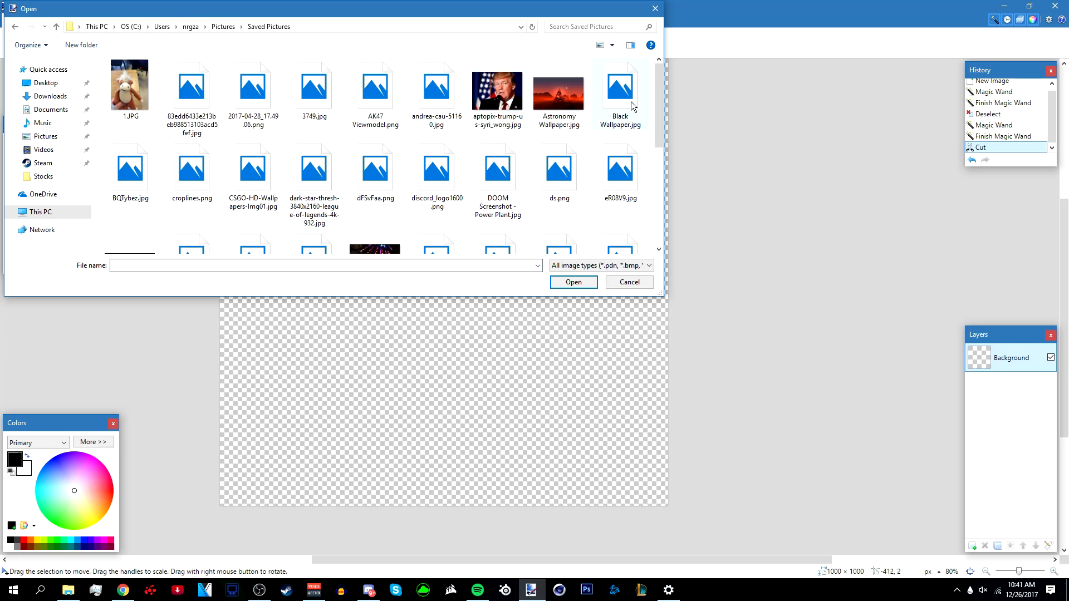
pyautogui.moveTo(658, 129); pyautogui.dragTo(659, 141)
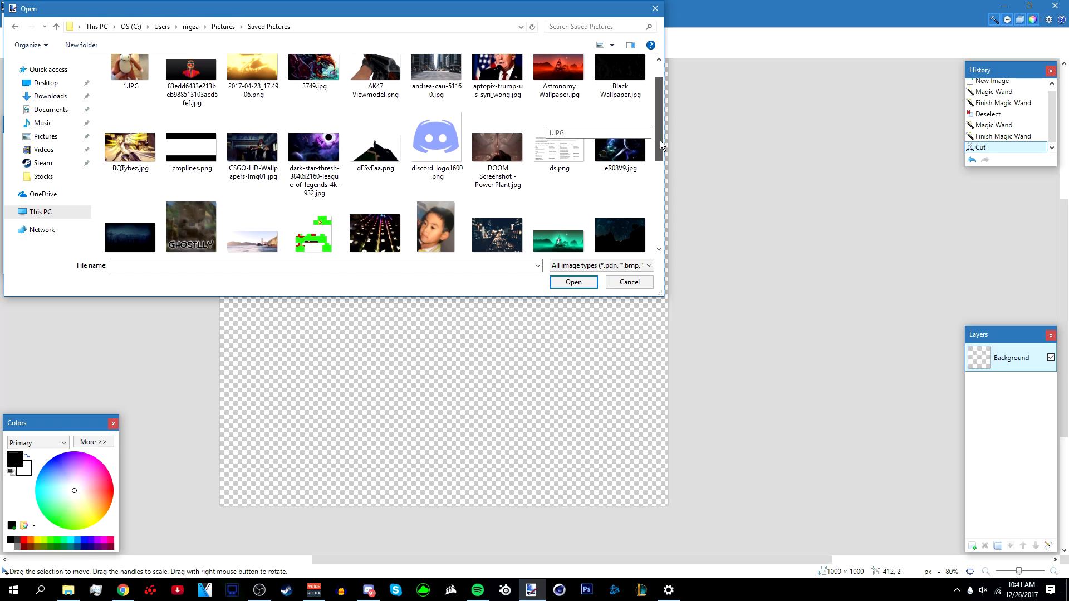
pyautogui.click(341, 170)
pyautogui.click(571, 282)
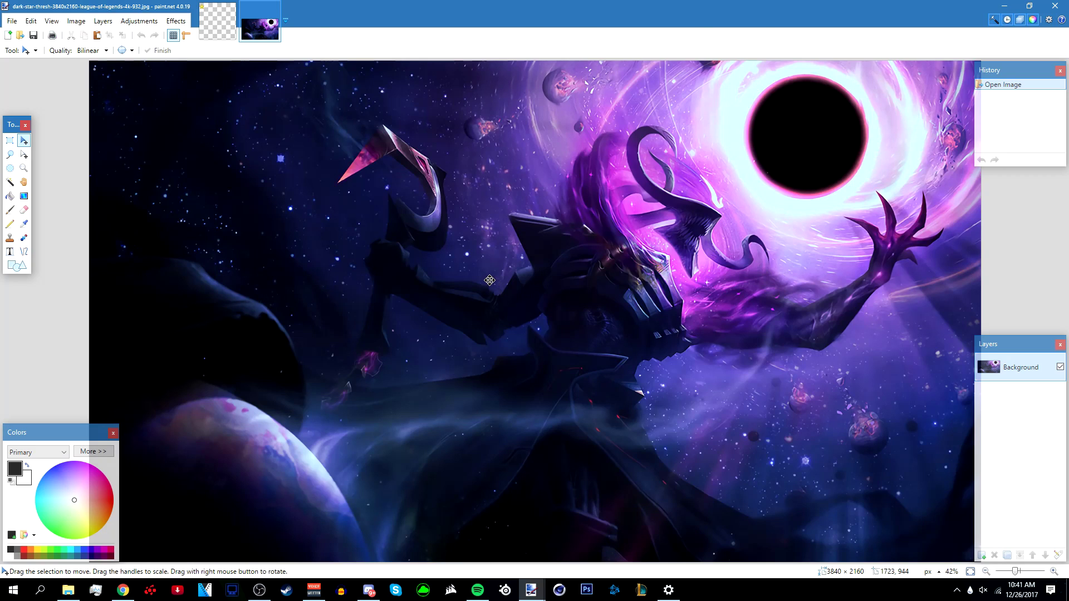
# Step: Paste the copied wallpaper into the transparent image, keeping the canvas at 1000 × 1000
pyautogui.hotkey('ctrl', 'c')
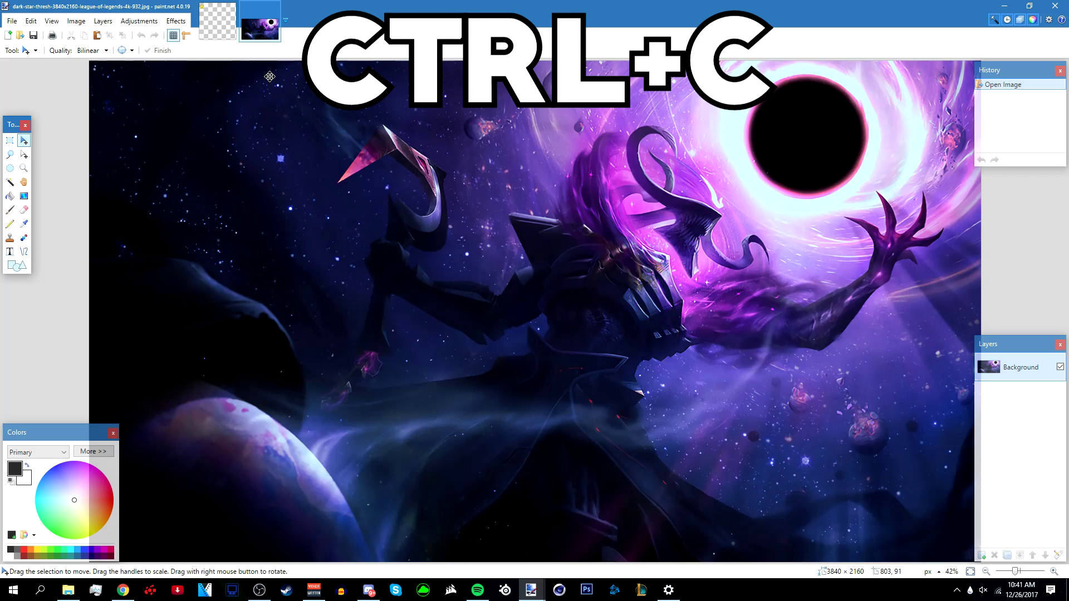
pyautogui.click(221, 28)
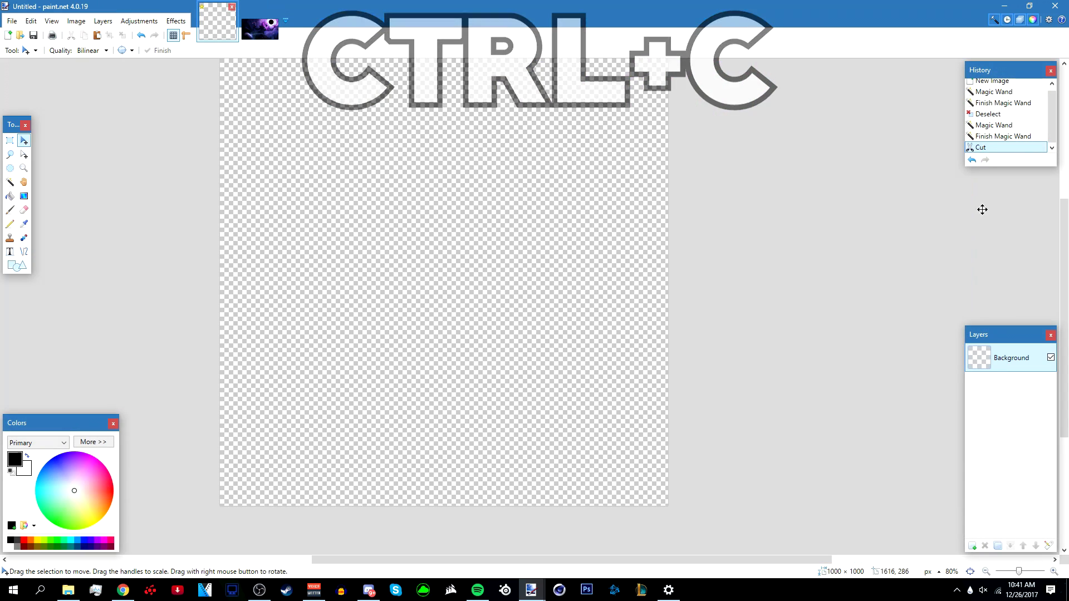
pyautogui.hotkey('ctrl', 'v')
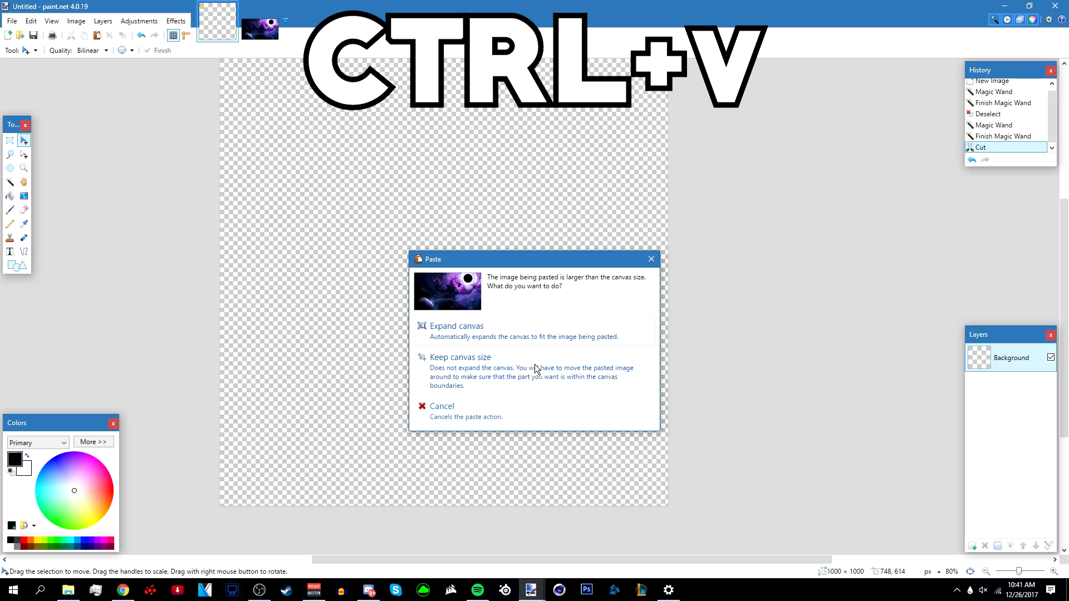
pyautogui.click(493, 371)
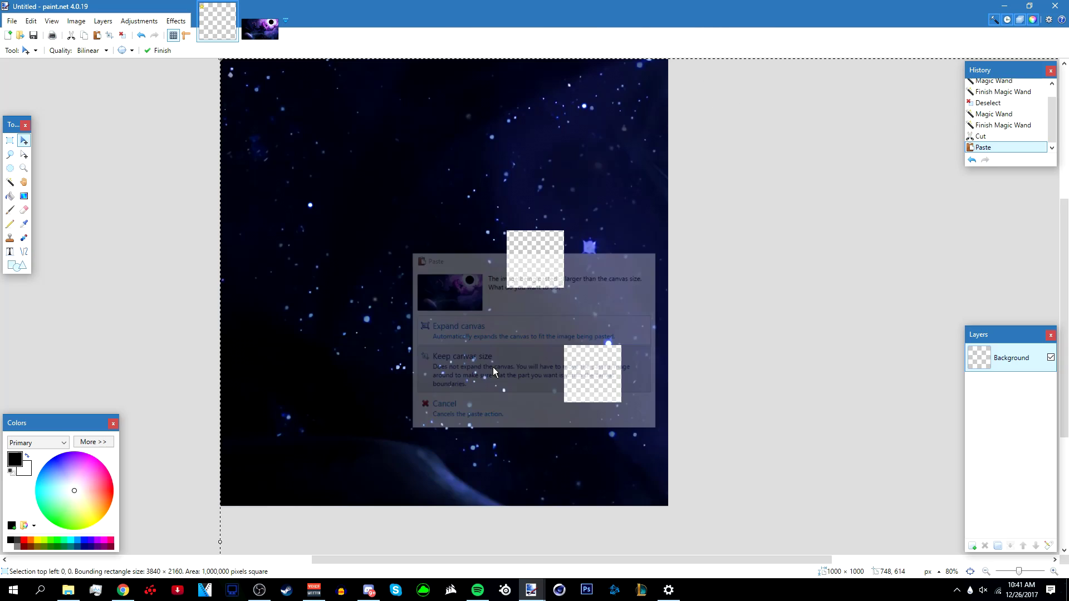
# Step: Scale the pasted wallpaper to 1963 × 1104 and position it so the character fills the square
pyautogui.scroll(-4, 634, 326)
pyautogui.scroll(-1, 674, 347)
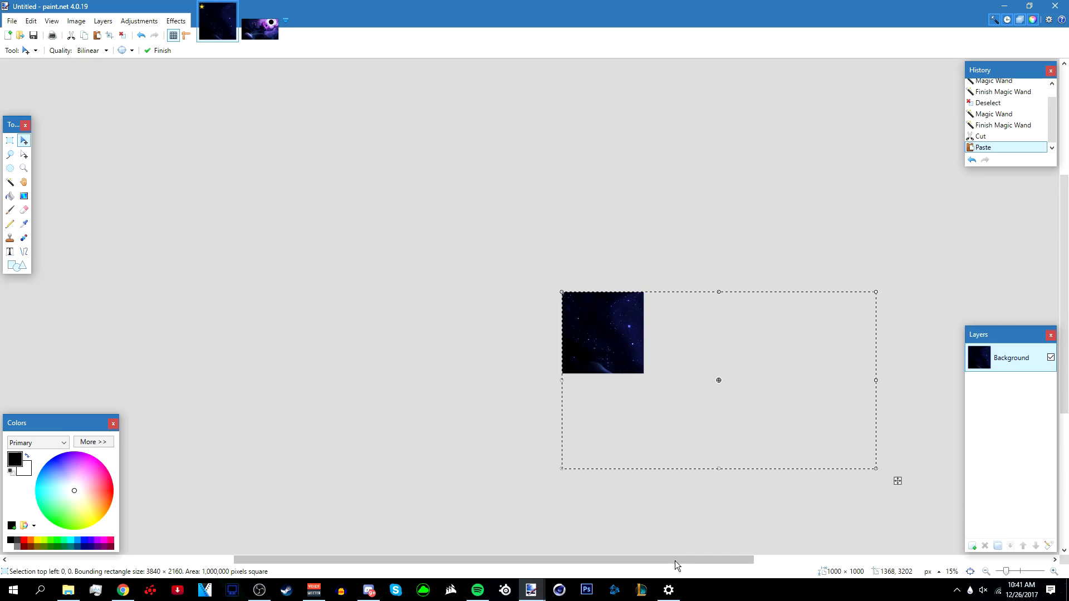
pyautogui.moveTo(675, 560); pyautogui.dragTo(744, 559)
pyautogui.scroll(1, 642, 412)
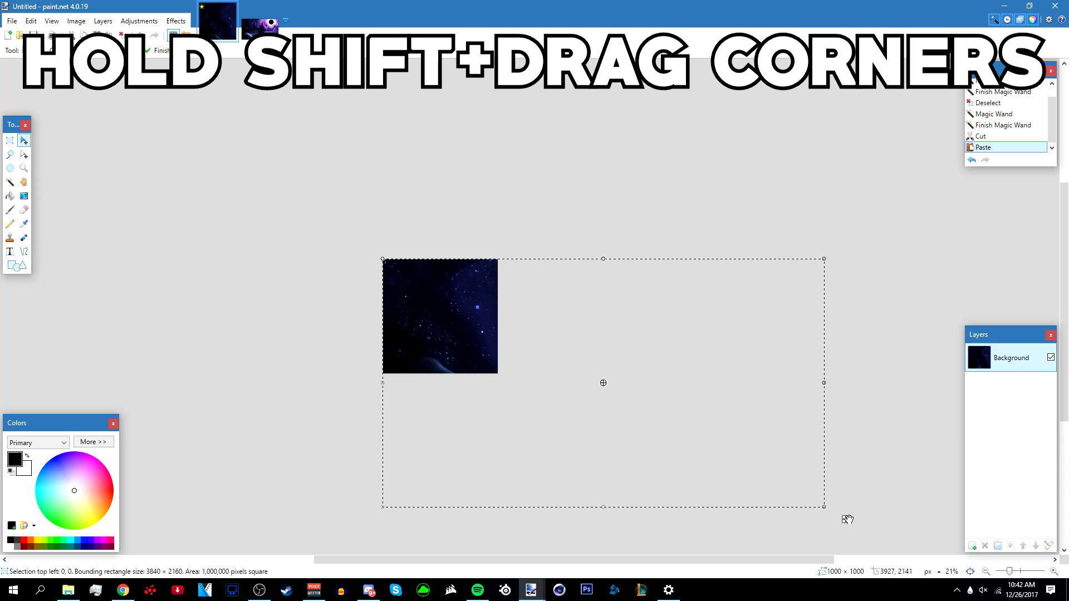
pyautogui.moveTo(824, 509); pyautogui.dragTo(629, 388)
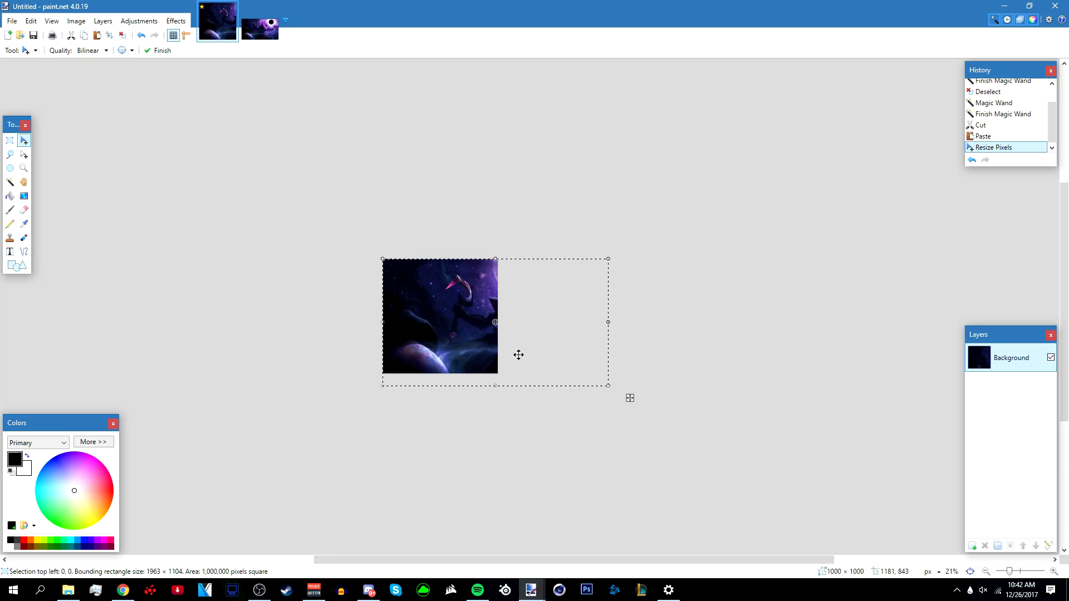
pyautogui.scroll(2, 518, 353)
pyautogui.moveTo(547, 354); pyautogui.dragTo(445, 346)
pyautogui.scroll(1, 445, 346)
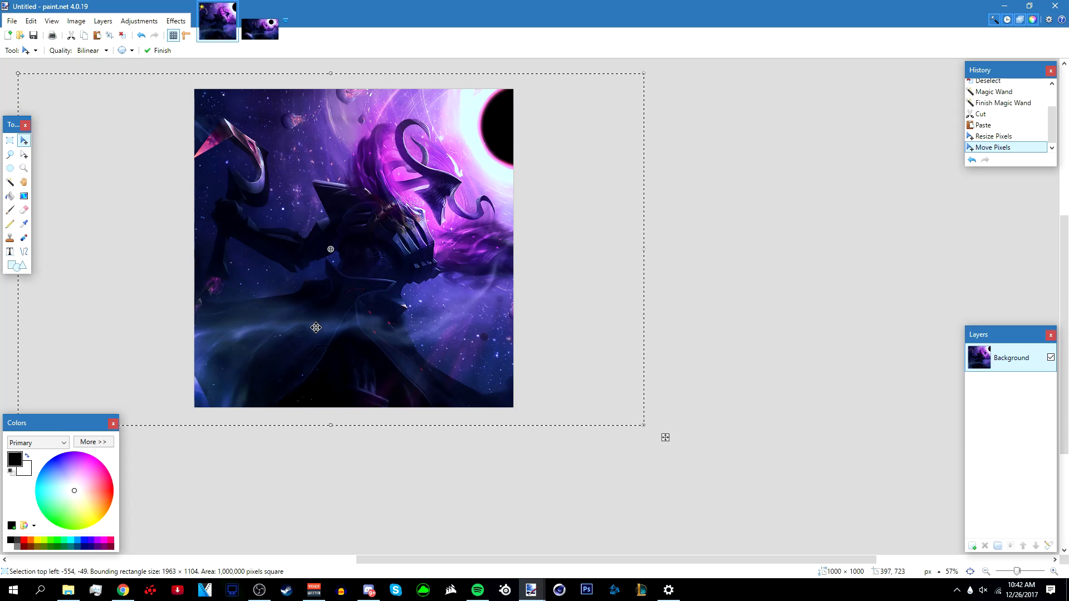
pyautogui.moveTo(439, 560)
pyautogui.mouseDown()
pyautogui.moveTo(408, 560)
pyautogui.moveTo(443, 559)
pyautogui.mouseUp()
pyautogui.scroll(1, 480, 339)
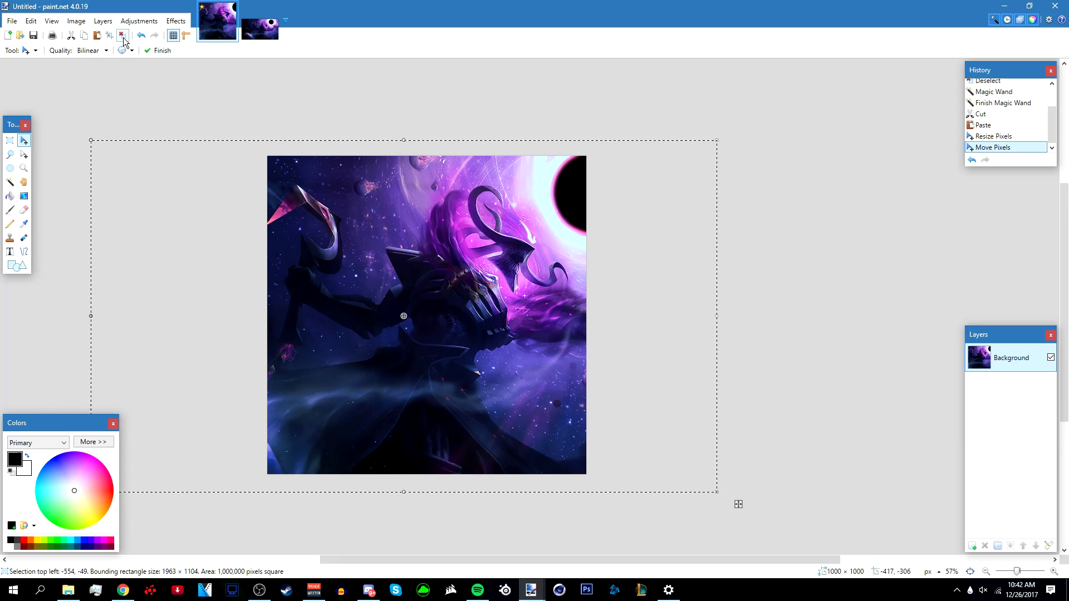
pyautogui.click(151, 51)
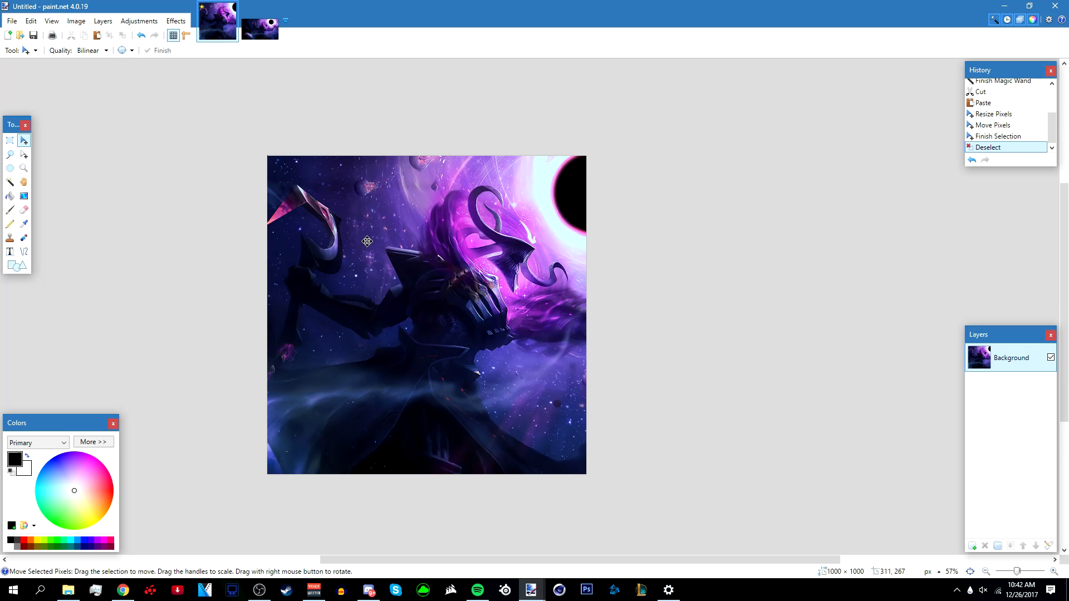
# Step: Open Supreme Stock Pack 1.png from the Pictures > Stocks folder
pyautogui.click(21, 36)
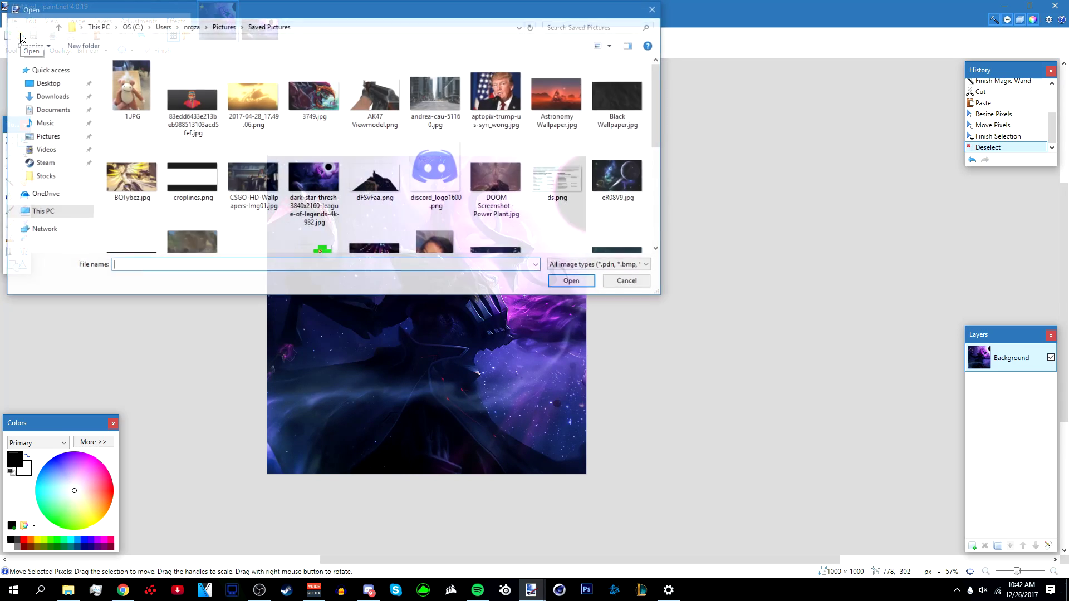
pyautogui.click(280, 49)
pyautogui.moveTo(501, 32); pyautogui.dragTo(551, 41)
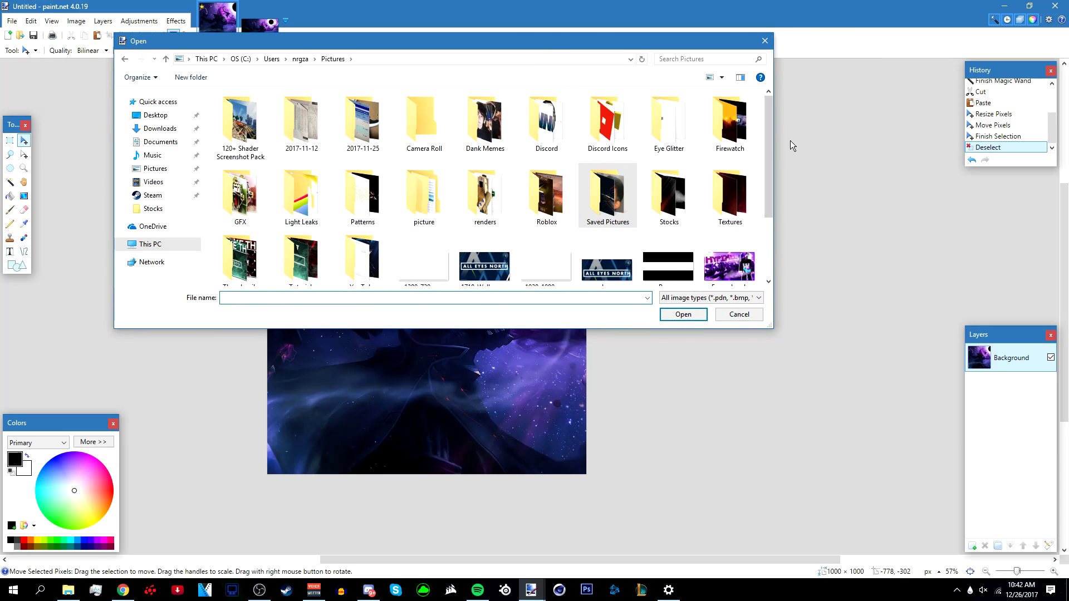
pyautogui.doubleClick(668, 201)
pyautogui.click(422, 134)
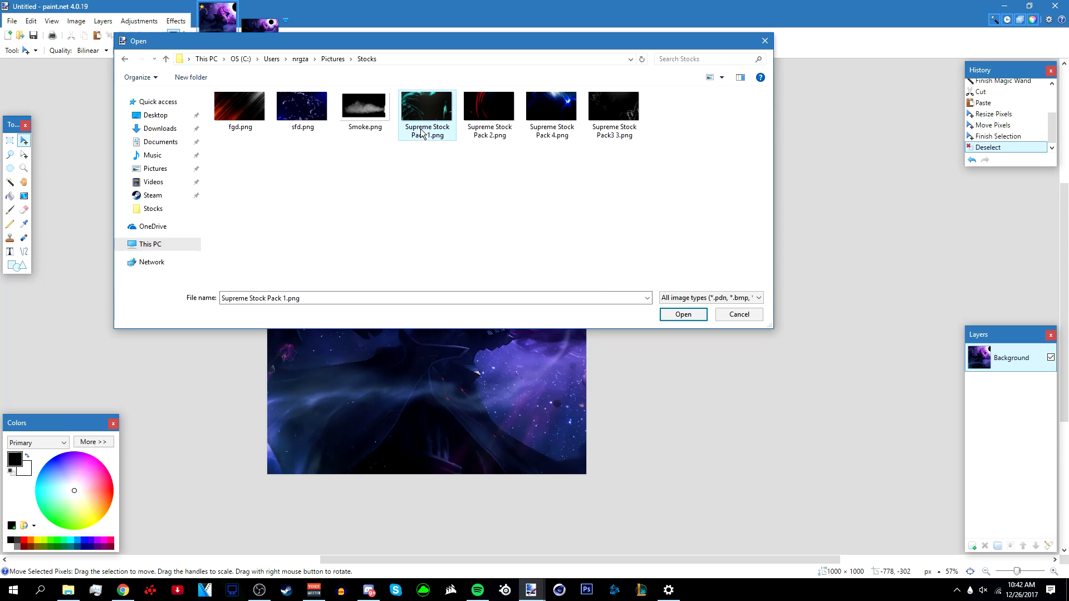
pyautogui.click(679, 316)
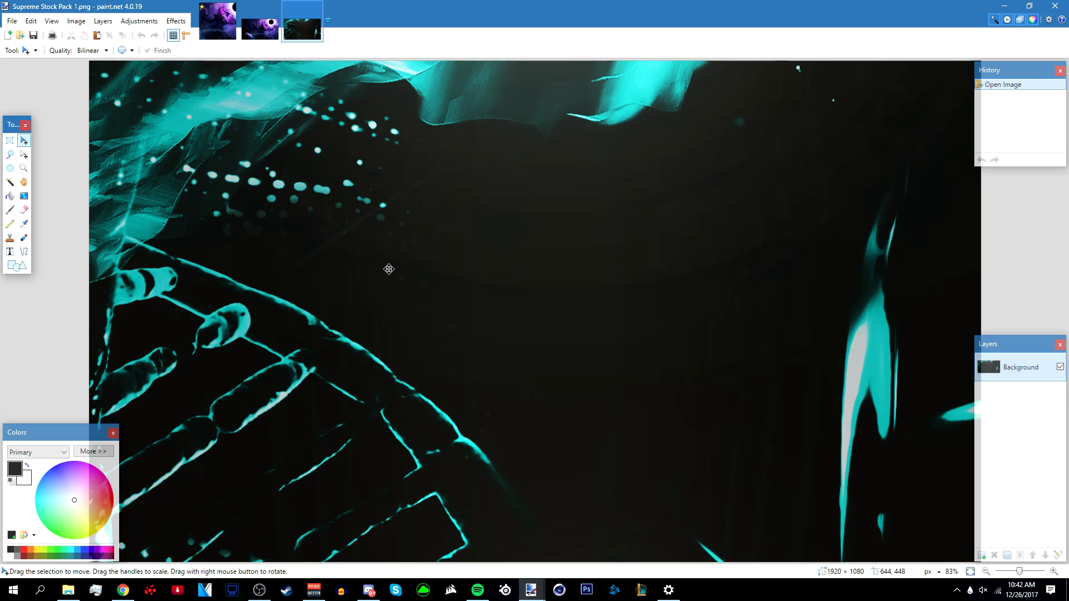
# Step: Paste the stock image onto a new Layer 2 of the Untitled artwork, keeping canvas size
pyautogui.hotkey('ctrl', 'c')
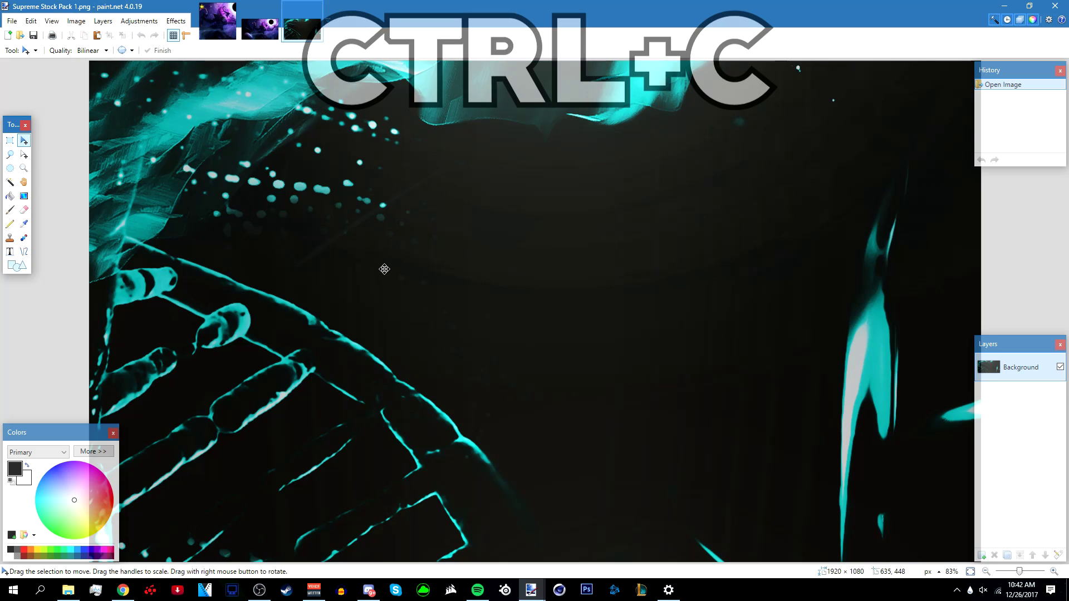
pyautogui.click(222, 37)
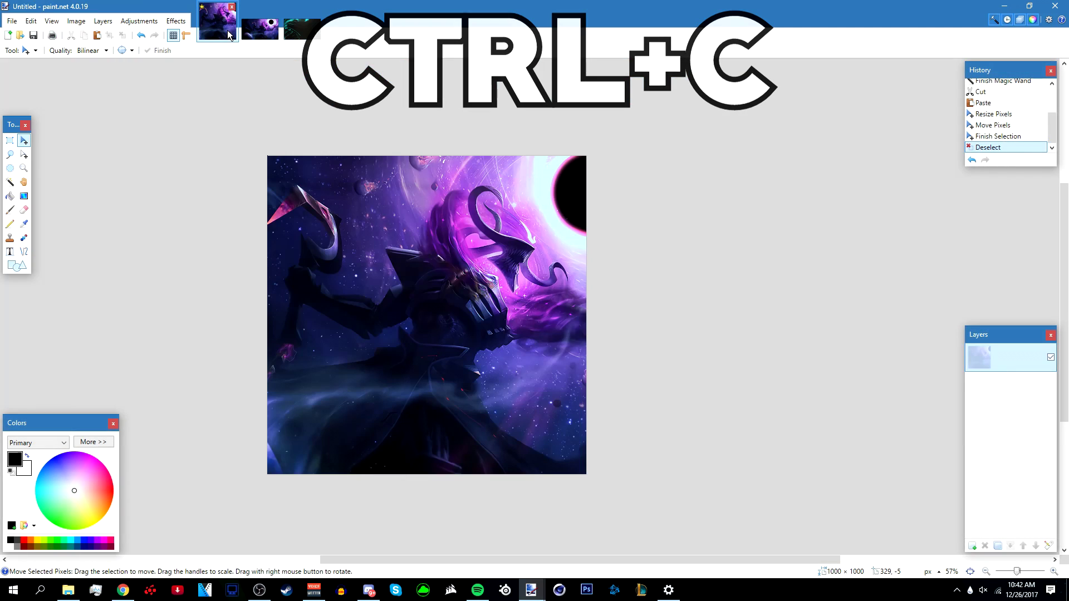
pyautogui.click(976, 547)
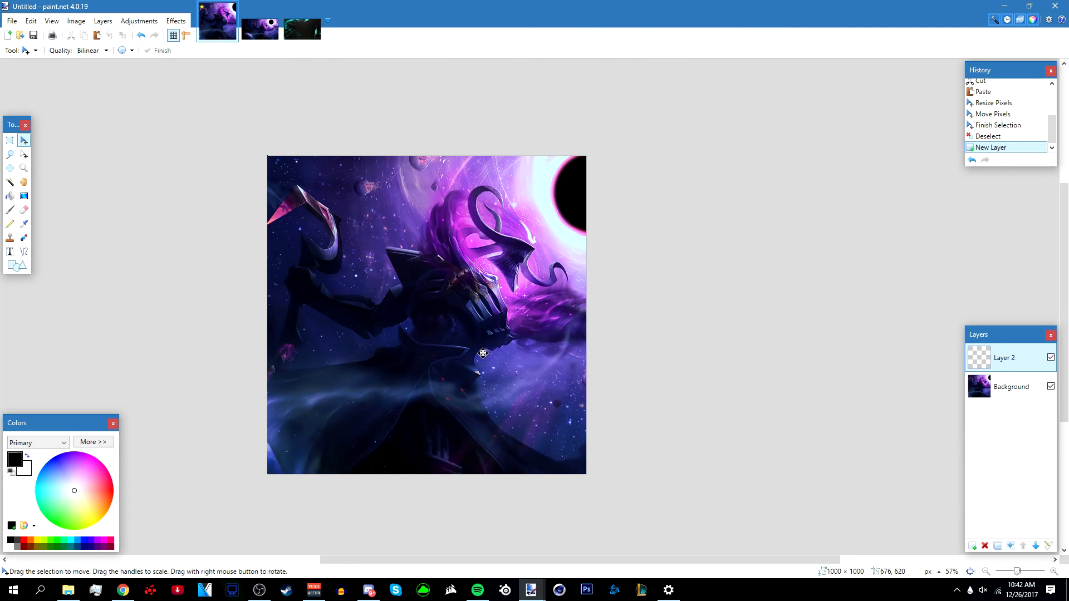
pyautogui.hotkey('ctrl', 'v')
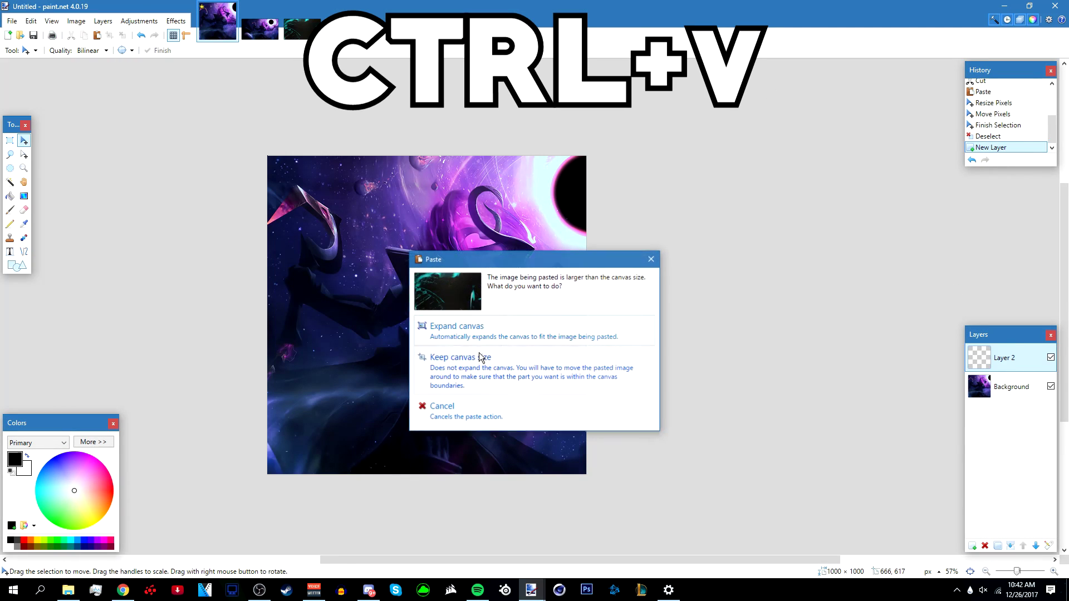
pyautogui.click(537, 369)
# Step: Resize the pasted texture to 1789 × 1006 to cover the canvas and commit it
pyautogui.moveTo(457, 398); pyautogui.dragTo(453, 383)
pyautogui.hotkey('ctrl', 'z')
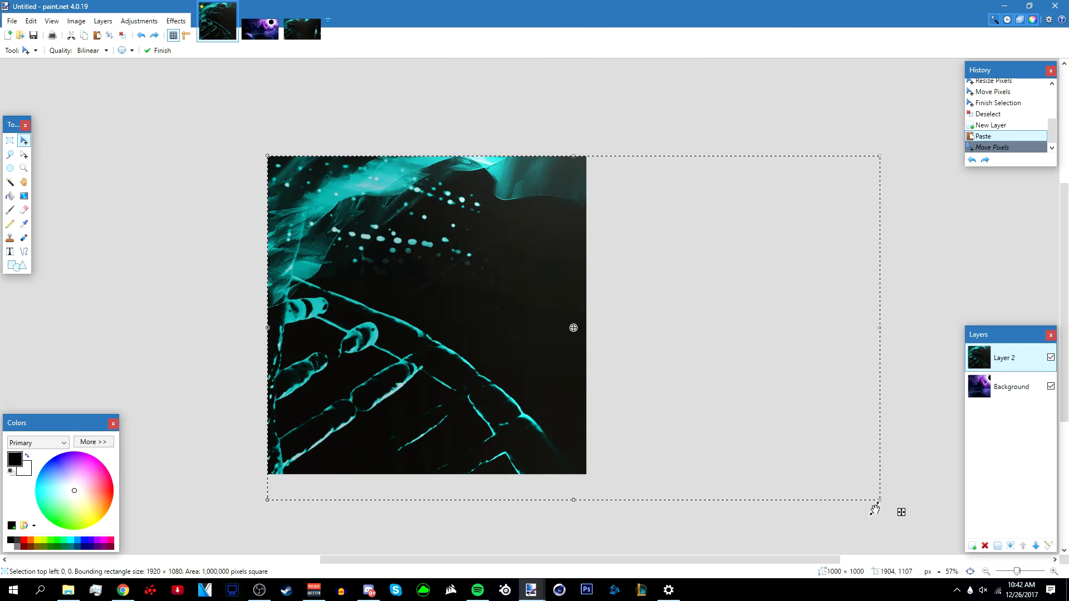
pyautogui.moveTo(884, 505); pyautogui.dragTo(847, 479)
pyautogui.click(569, 442)
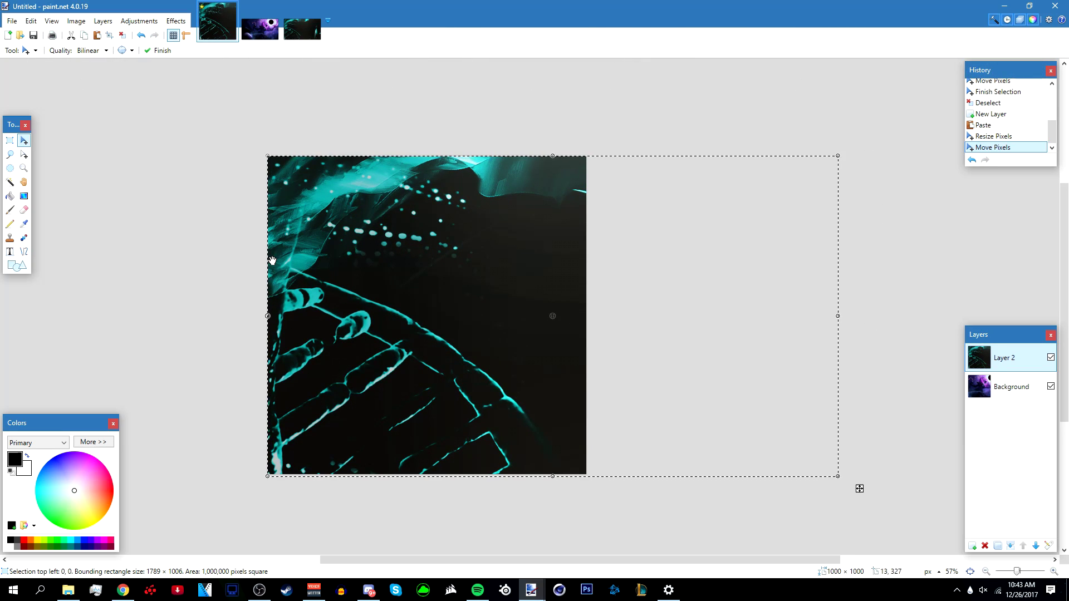
pyautogui.hotkey('ctrl', 'd')
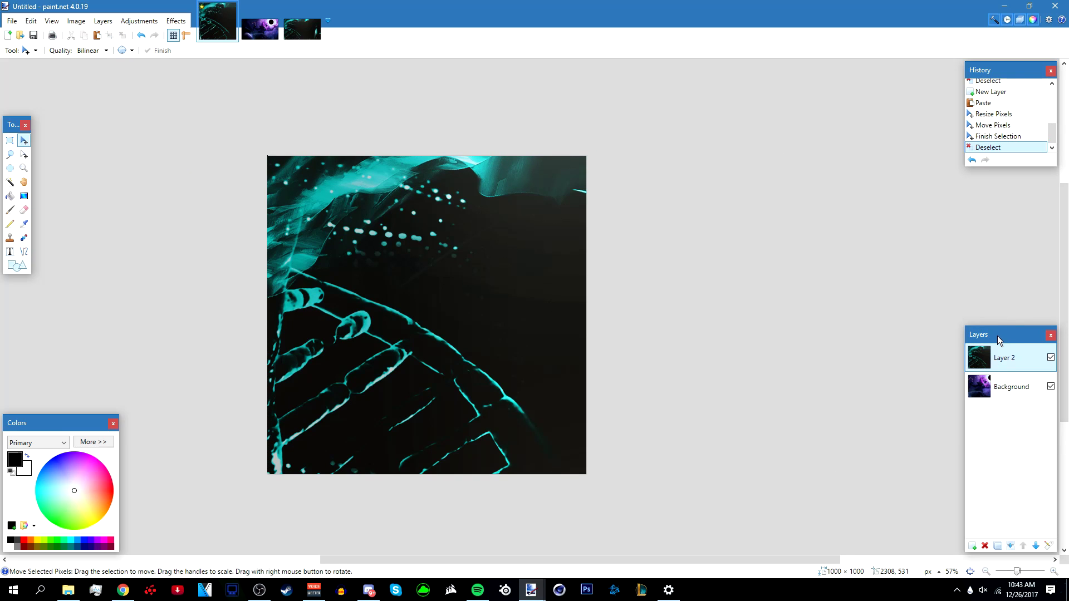
# Step: Try Color Dodge, Difference and Color Burn on Layer 2, then settle on Overlay blending
pyautogui.click(1049, 545)
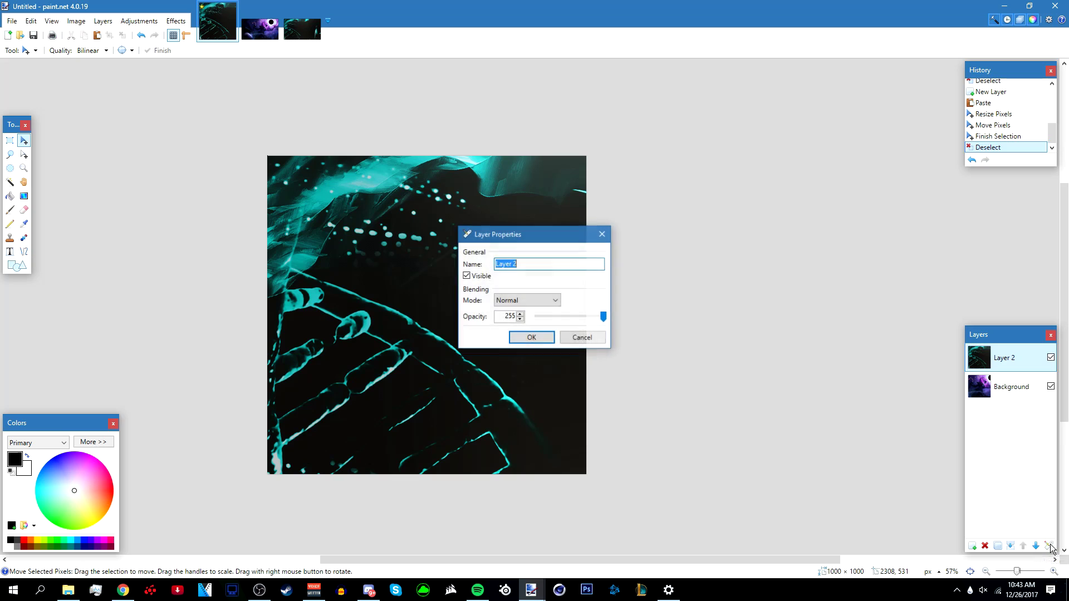
pyautogui.click(541, 301)
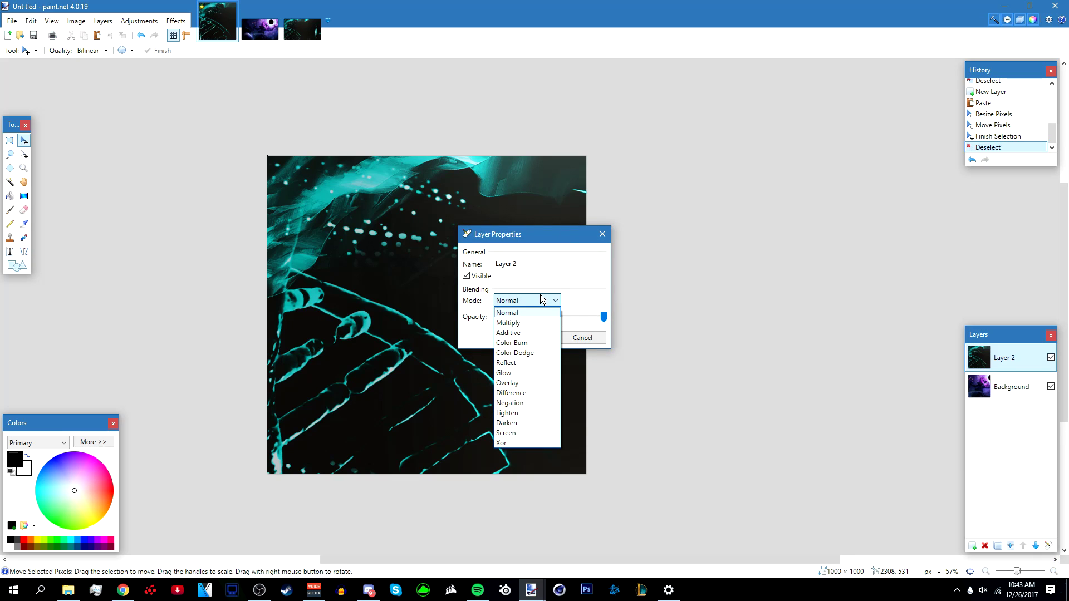
pyautogui.click(508, 380)
pyautogui.moveTo(505, 245)
pyautogui.mouseDown()
pyautogui.moveTo(821, 122)
pyautogui.moveTo(658, 125)
pyautogui.mouseUp()
pyautogui.click(630, 251)
pyautogui.click(635, 303)
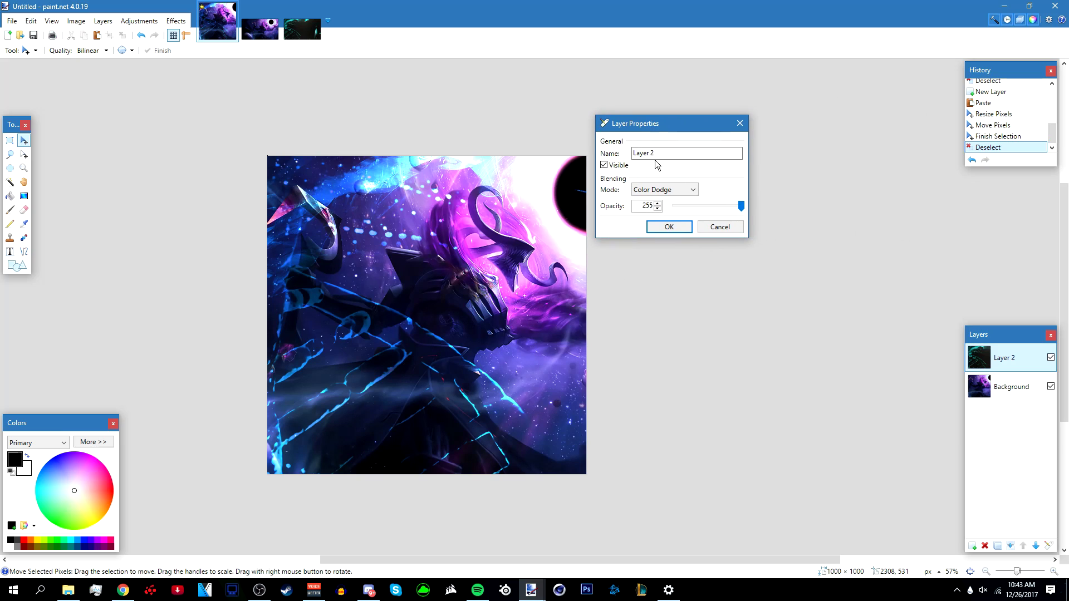
pyautogui.click(676, 190)
pyautogui.click(676, 282)
pyautogui.click(663, 190)
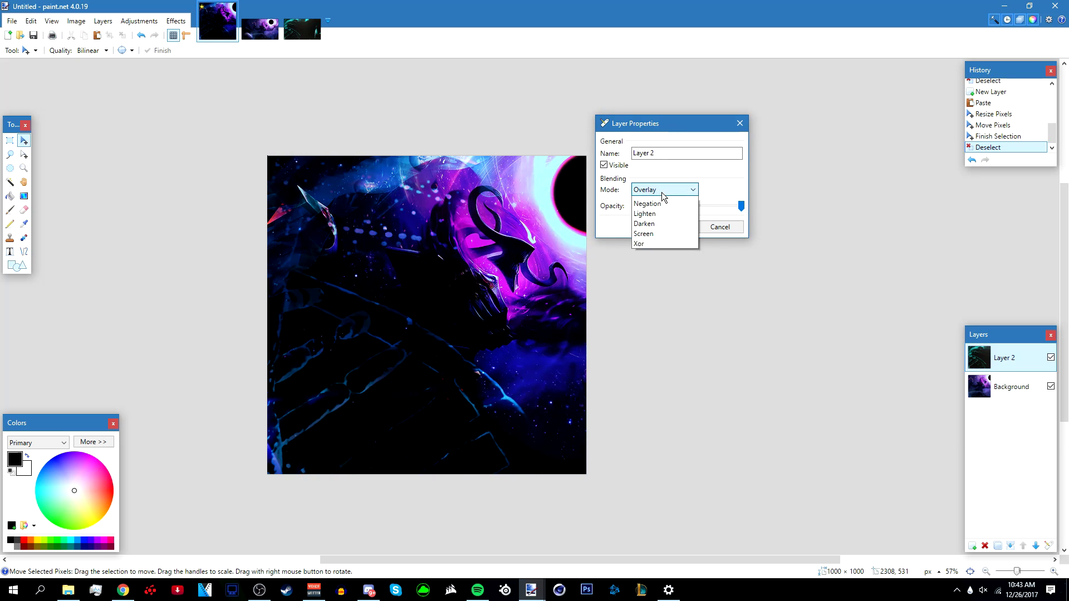
pyautogui.click(658, 232)
pyautogui.click(658, 192)
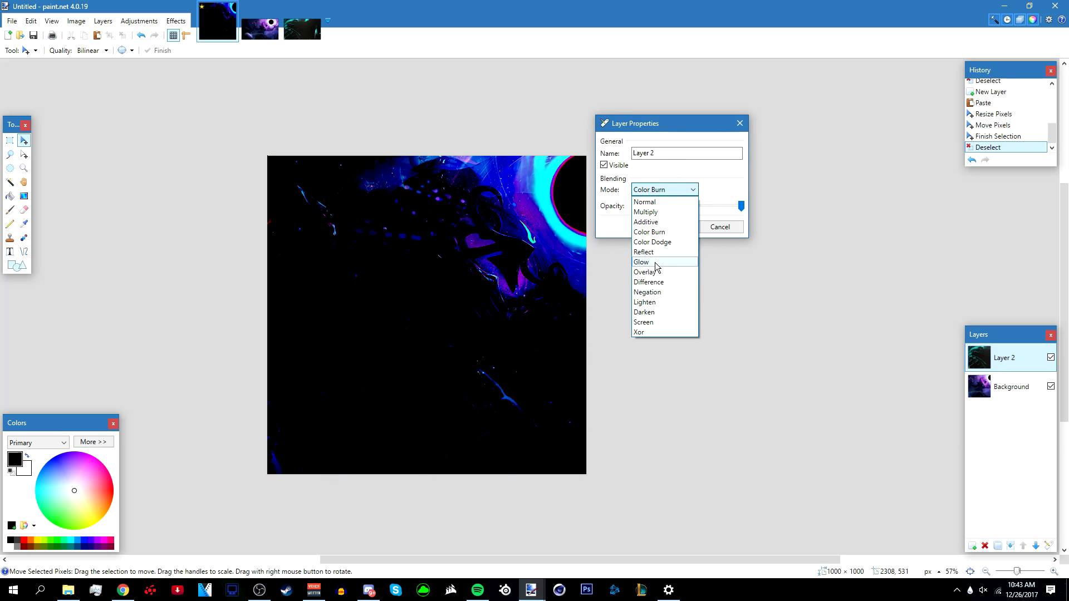
pyautogui.click(657, 271)
pyautogui.click(680, 232)
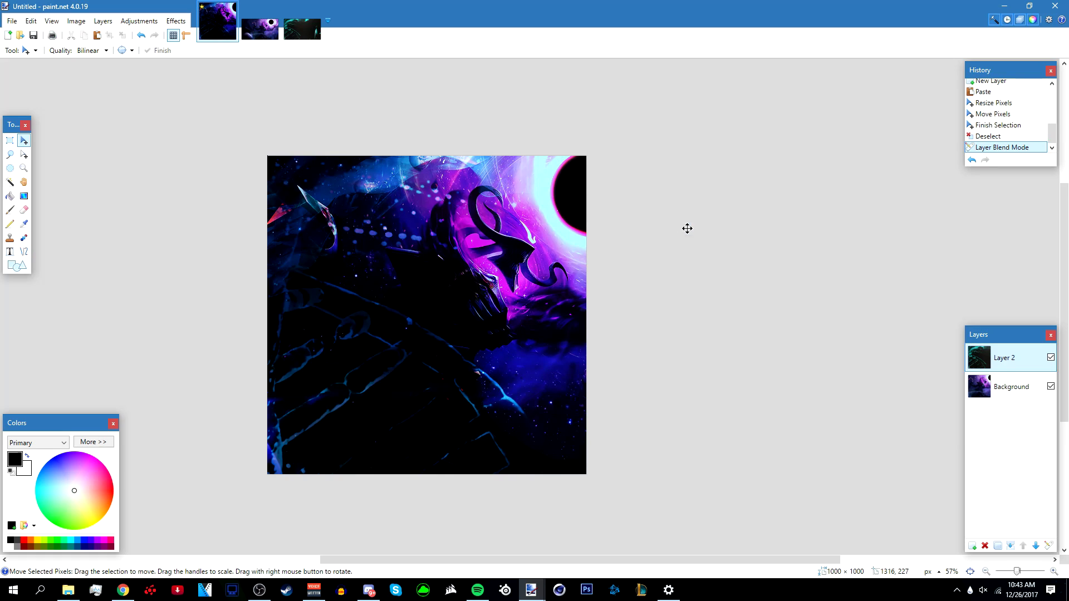
pyautogui.click(997, 393)
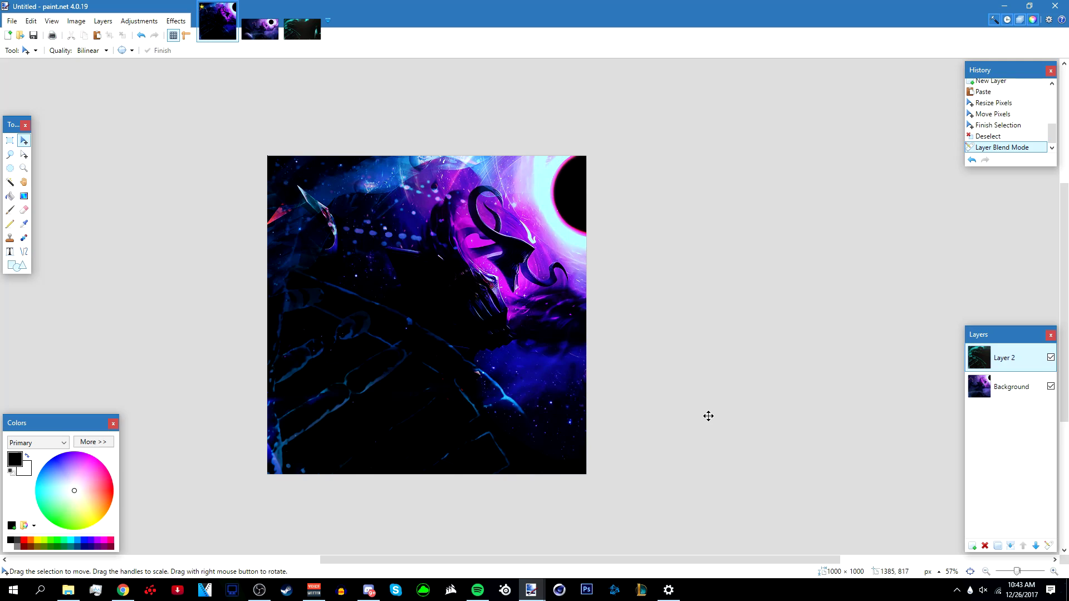
# Step: Shift Layer 2's hue to 103 with Hue / Saturation, recolouring the cyan streaks purple
pyautogui.hotkey('ctrl', 'shift', 'u')
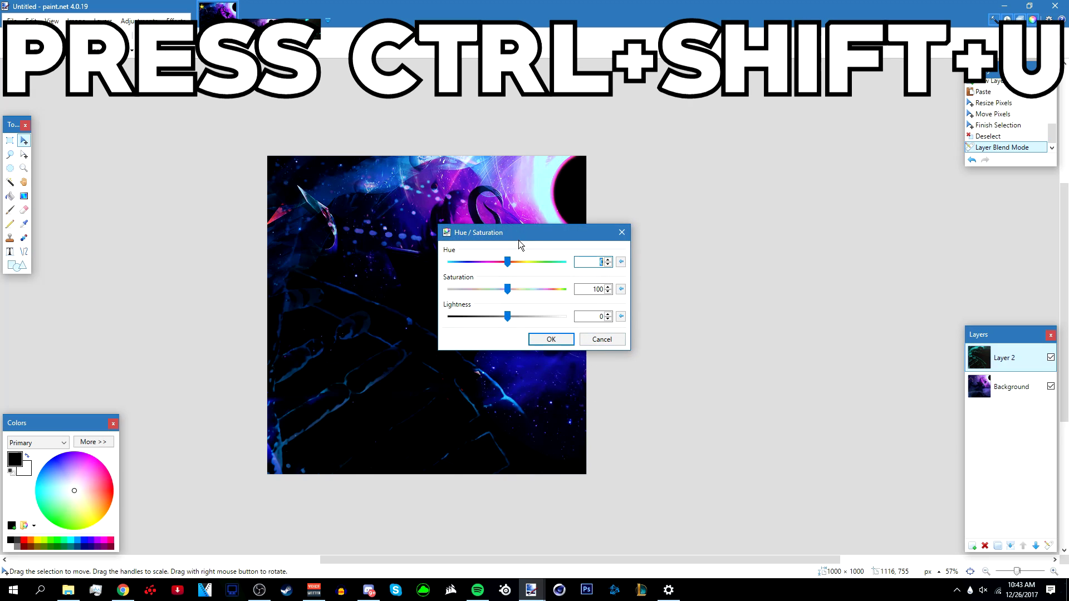
pyautogui.moveTo(519, 232); pyautogui.dragTo(873, 181)
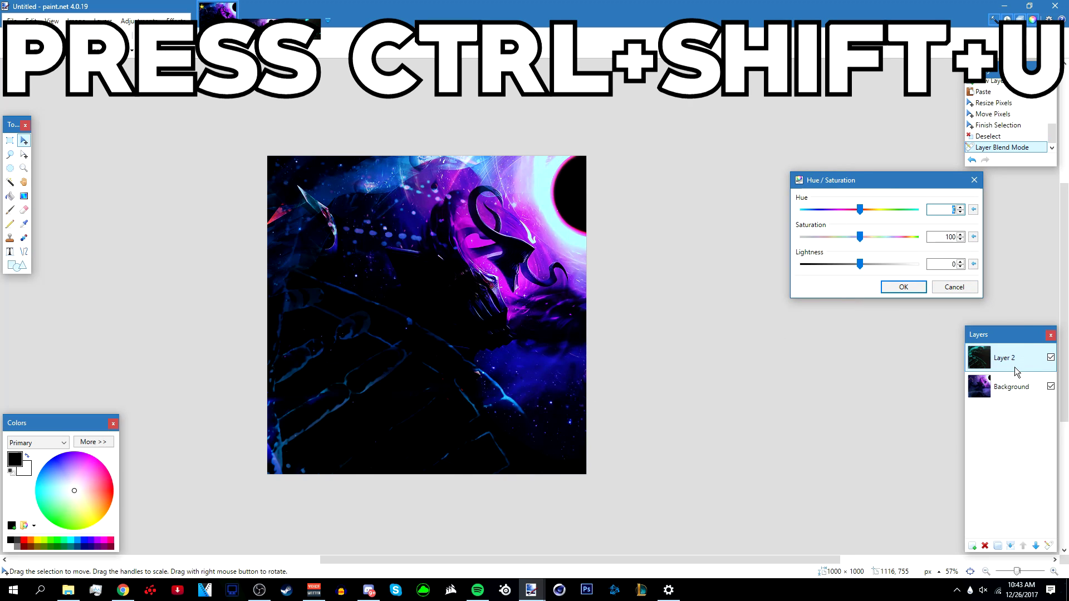
pyautogui.moveTo(880, 180); pyautogui.dragTo(772, 186)
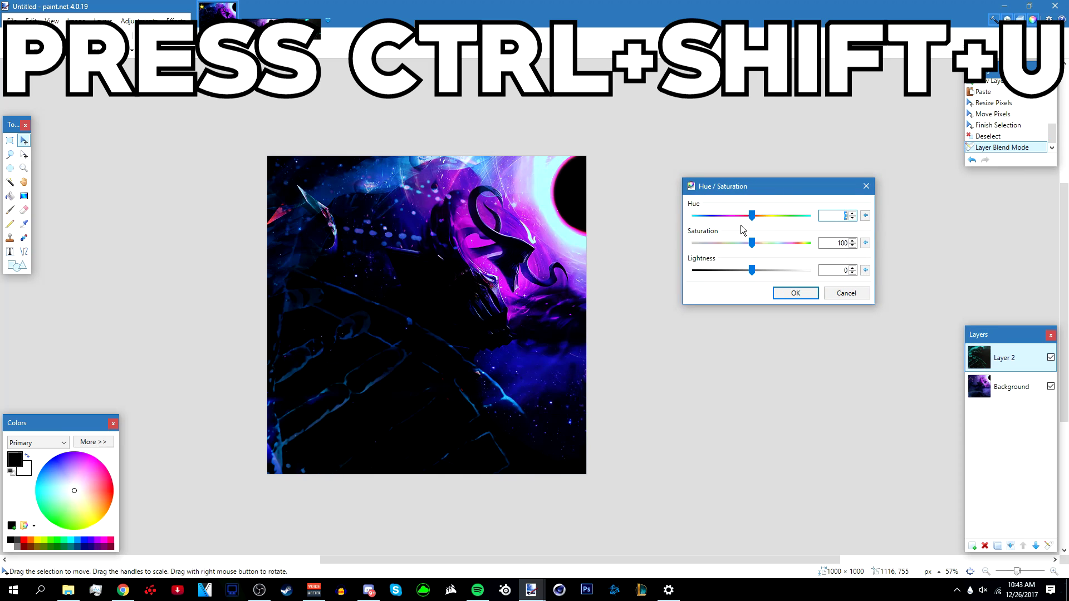
pyautogui.moveTo(754, 216); pyautogui.dragTo(783, 216)
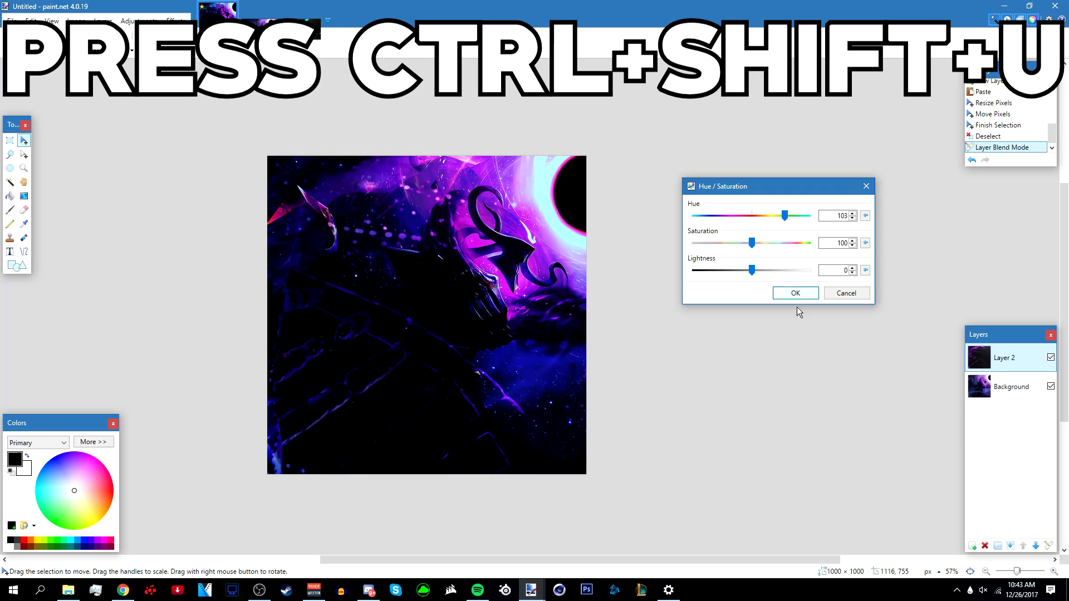
pyautogui.click(795, 293)
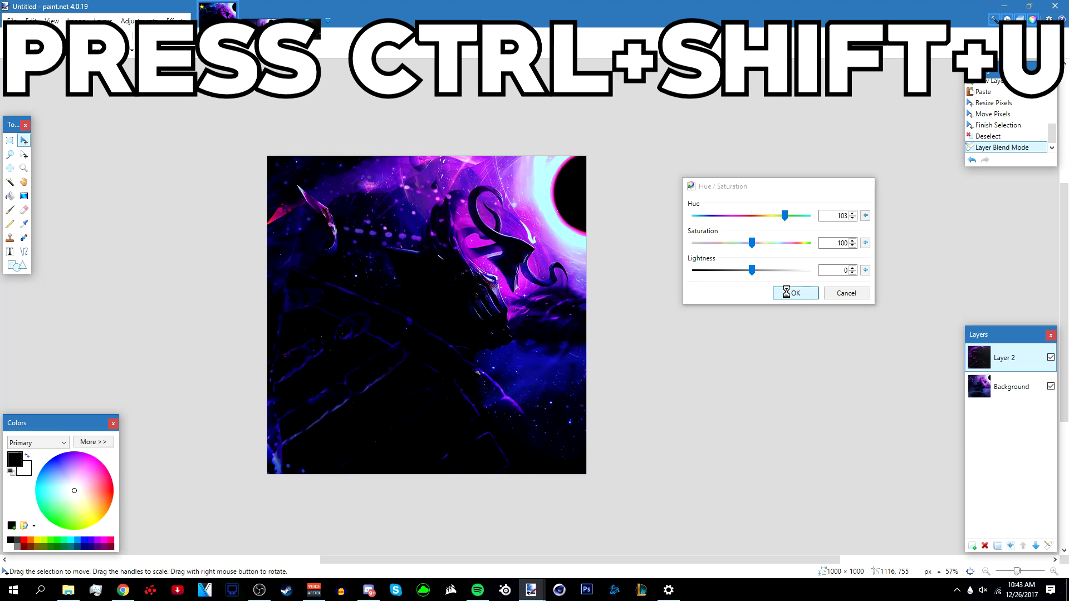
# Step: Apply Hue / Saturation to the Background layer with hue 0 and saturation 5
pyautogui.click(998, 393)
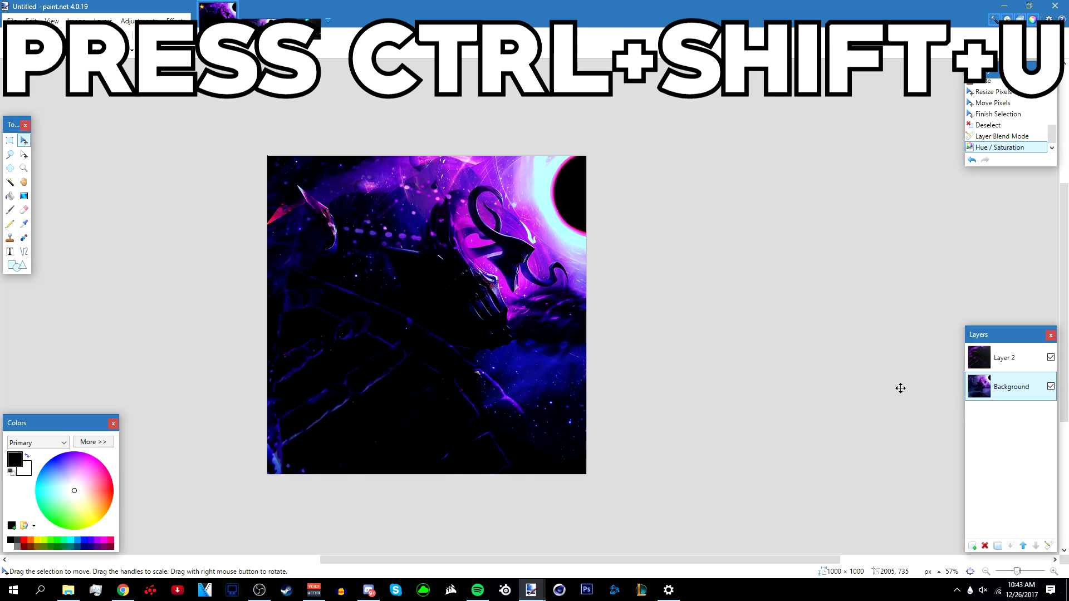
pyautogui.hotkey('ctrl', 'shift', 'u')
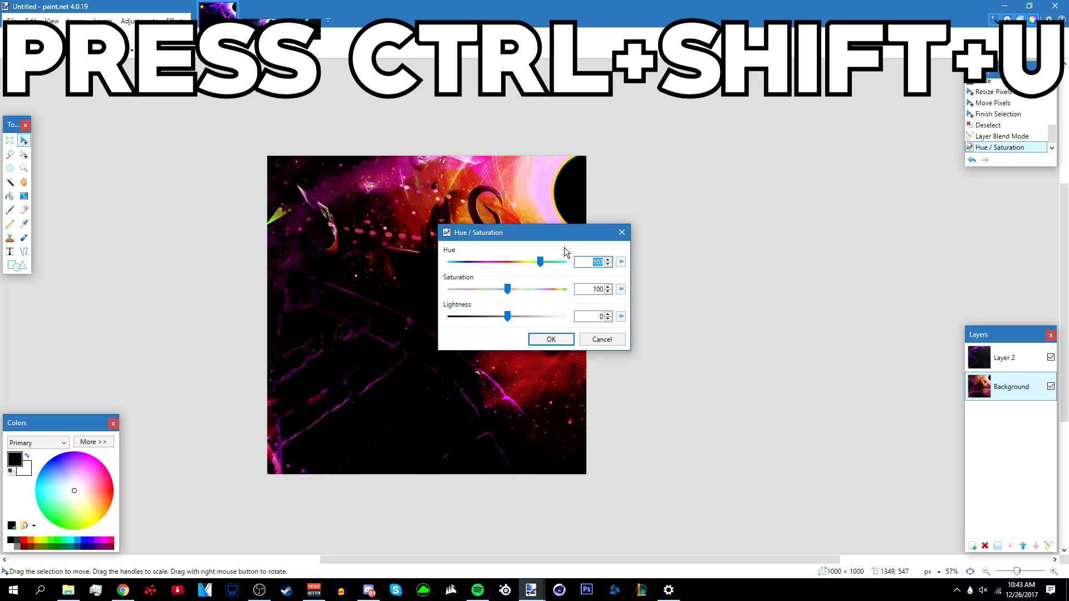
pyautogui.click(621, 262)
pyautogui.moveTo(543, 234); pyautogui.dragTo(677, 138)
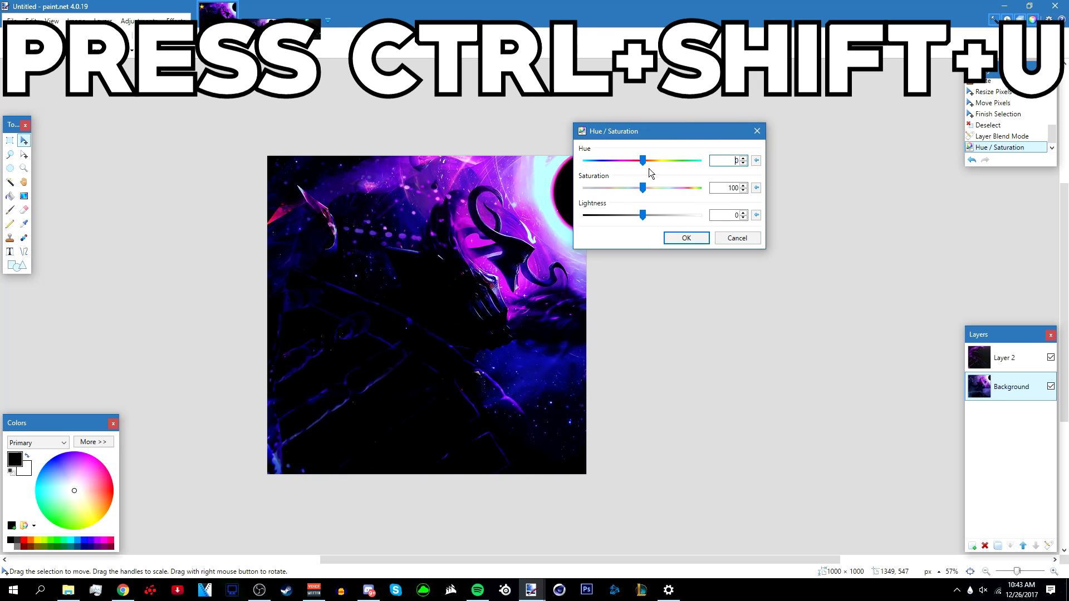
pyautogui.moveTo(647, 191); pyautogui.dragTo(622, 189)
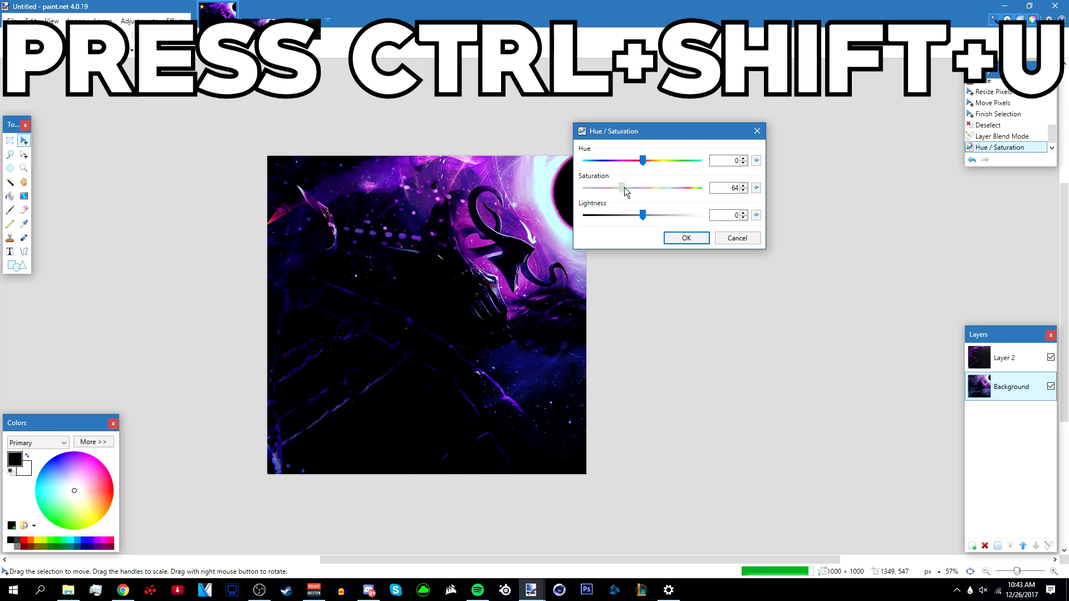
pyautogui.click(724, 189)
pyautogui.write('50')
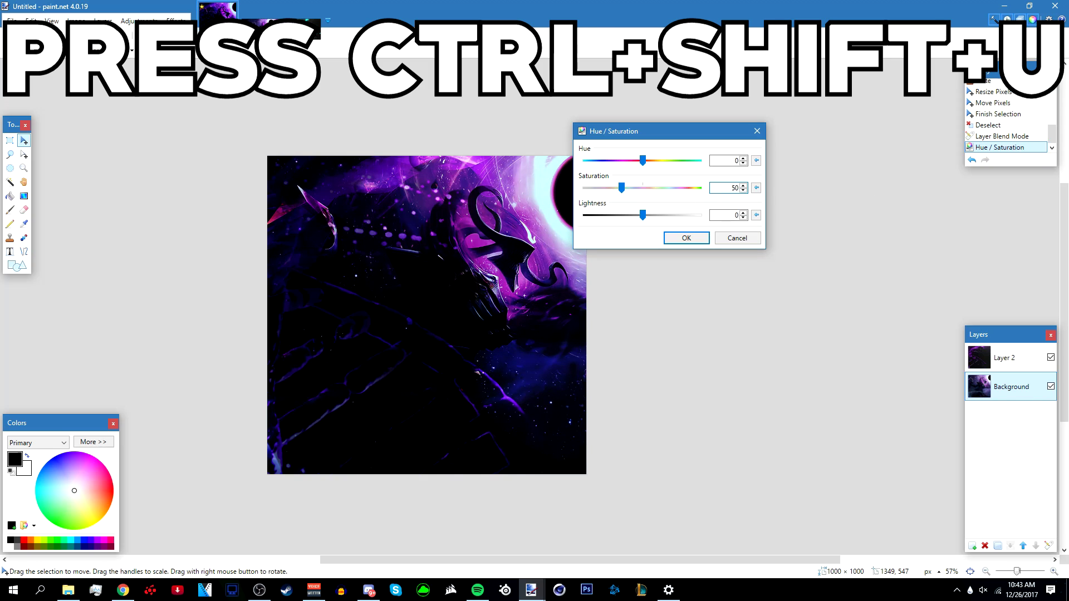
pyautogui.moveTo(623, 189); pyautogui.dragTo(602, 188)
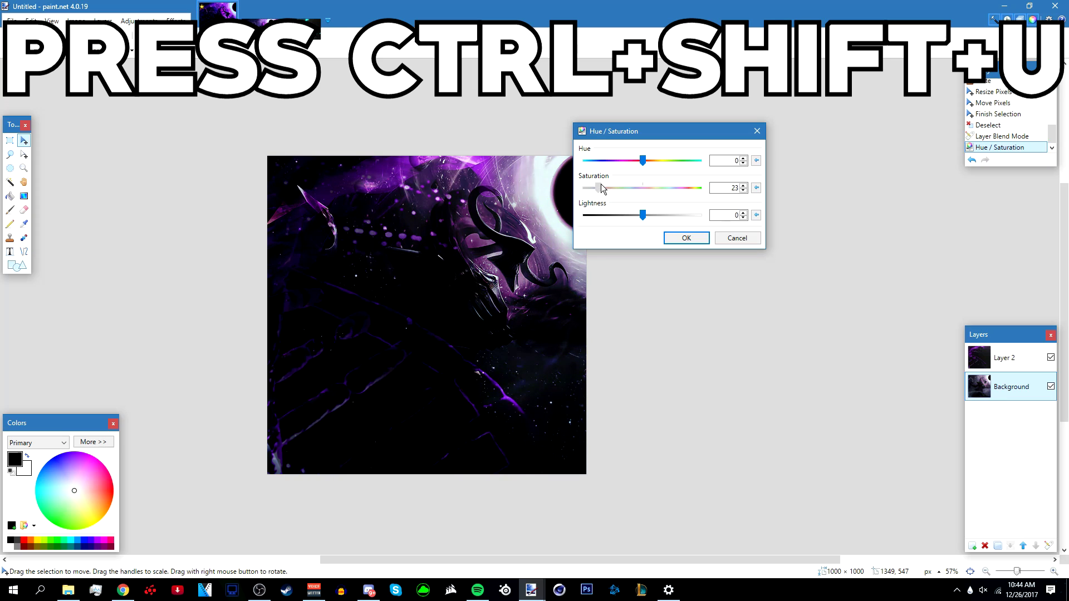
pyautogui.doubleClick(723, 188)
pyautogui.write('5')
pyautogui.press('Return')
pyautogui.scroll(2, 580, 325)
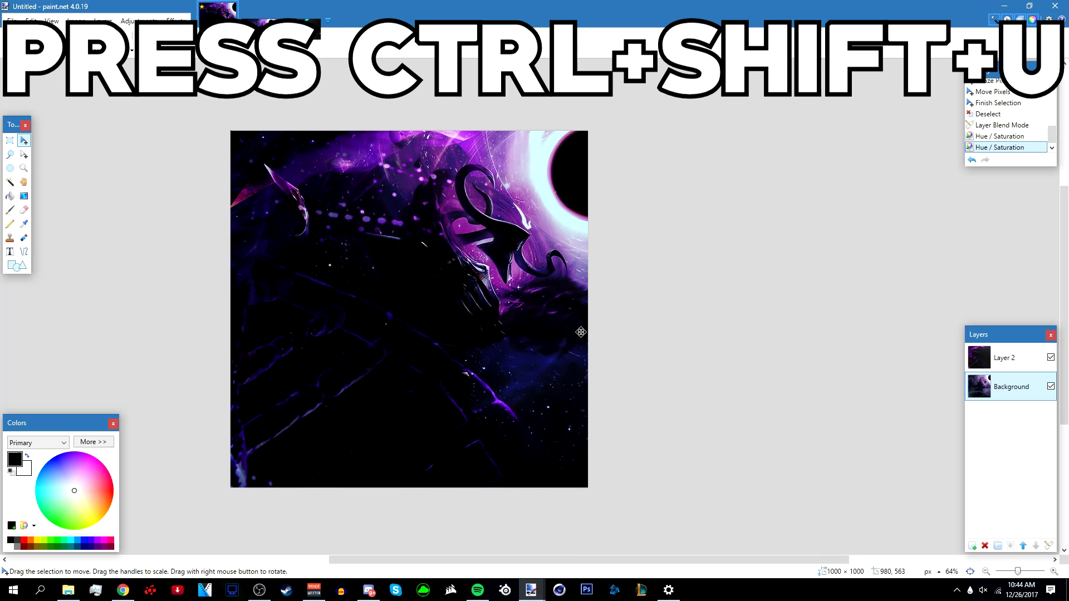
pyautogui.click(968, 357)
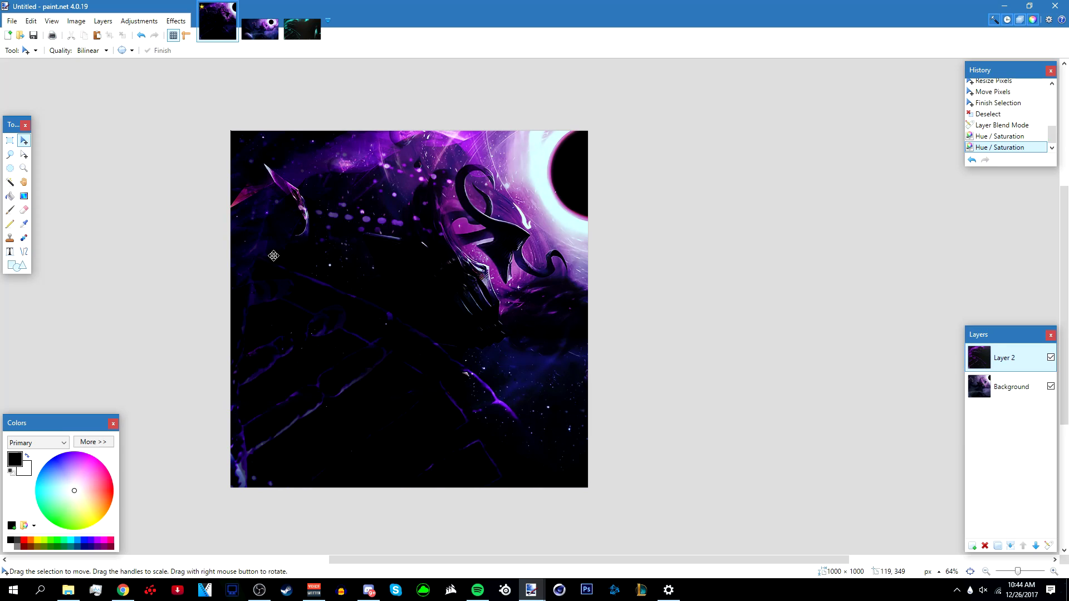
# Step: Raise Layer 2's saturation to 200 with Hue / Saturation, making the streaks vivid magenta
pyautogui.hotkey('ctrl', 'shift', 'u')
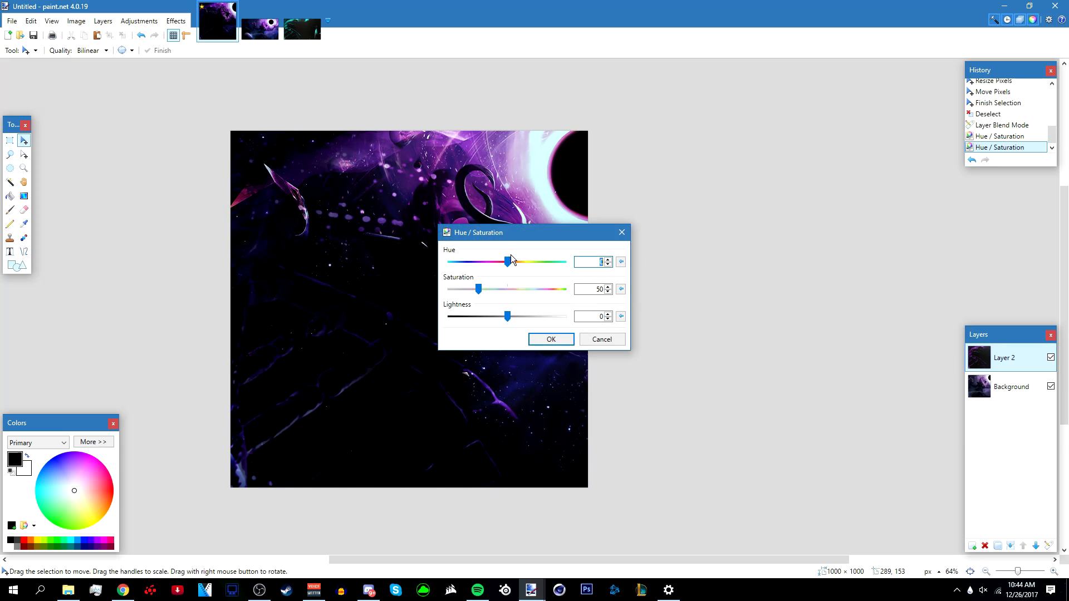
pyautogui.moveTo(478, 289); pyautogui.dragTo(643, 299)
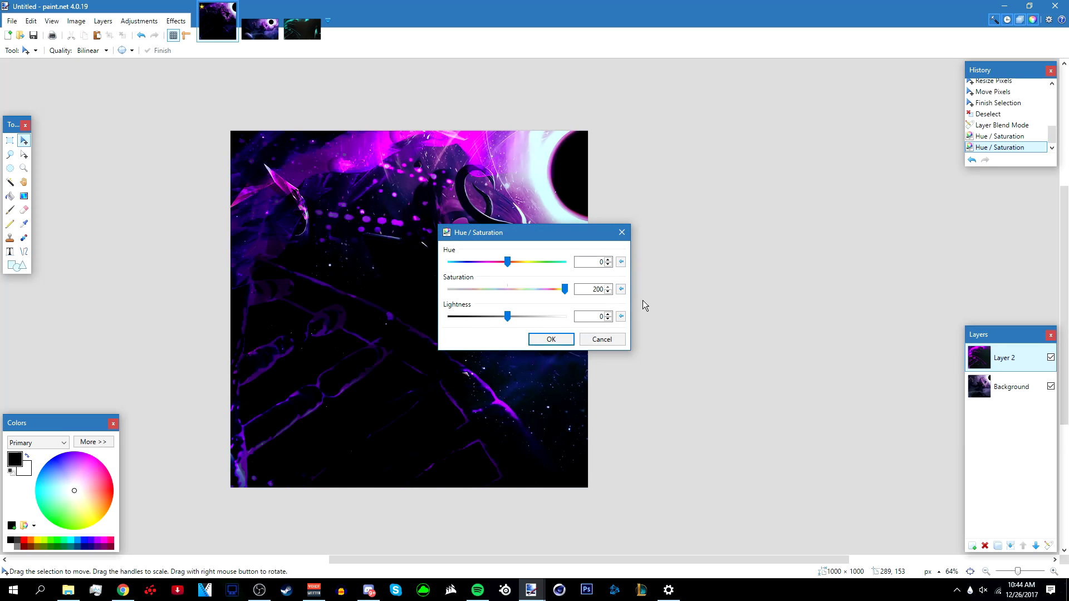
pyautogui.moveTo(544, 240); pyautogui.dragTo(701, 129)
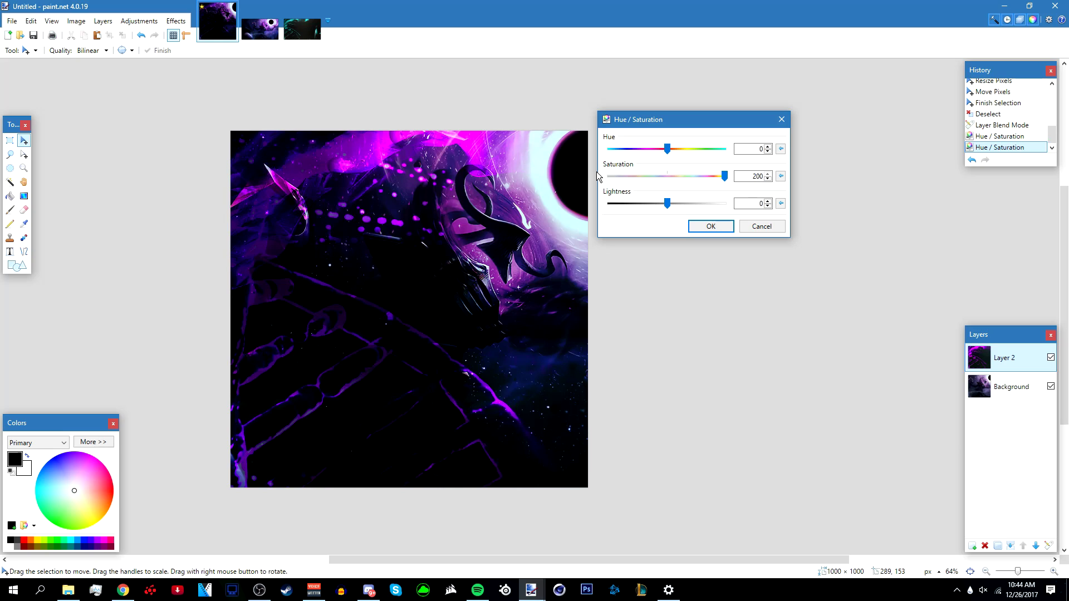
pyautogui.click(711, 227)
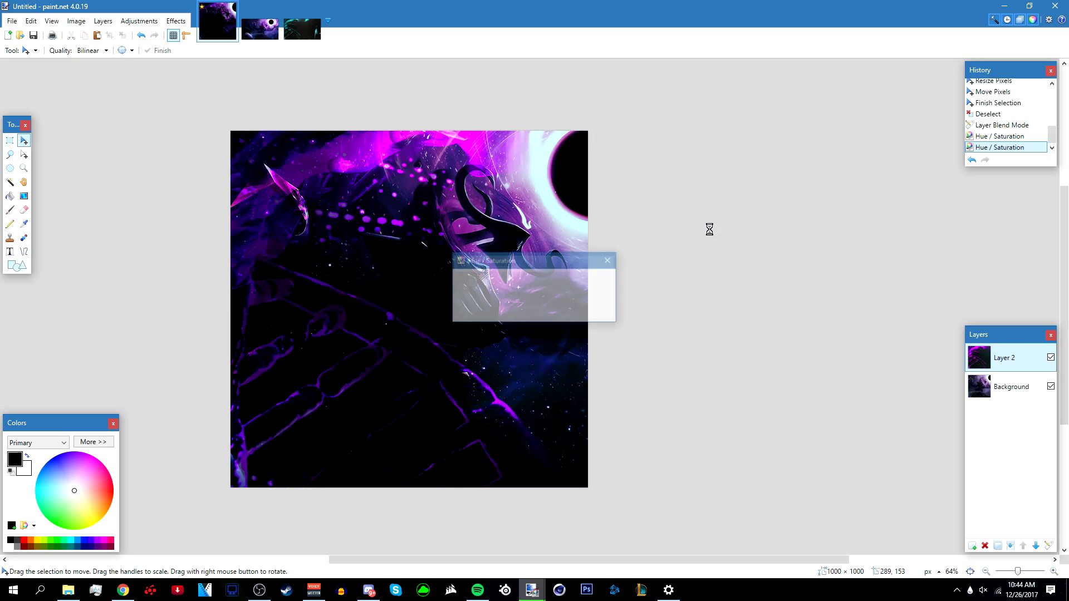
# Step: Add a new Layer 3 and start a text with the M.F. Plexus Italic font
pyautogui.click(9, 252)
pyautogui.click(972, 546)
pyautogui.click(361, 303)
pyautogui.click(166, 51)
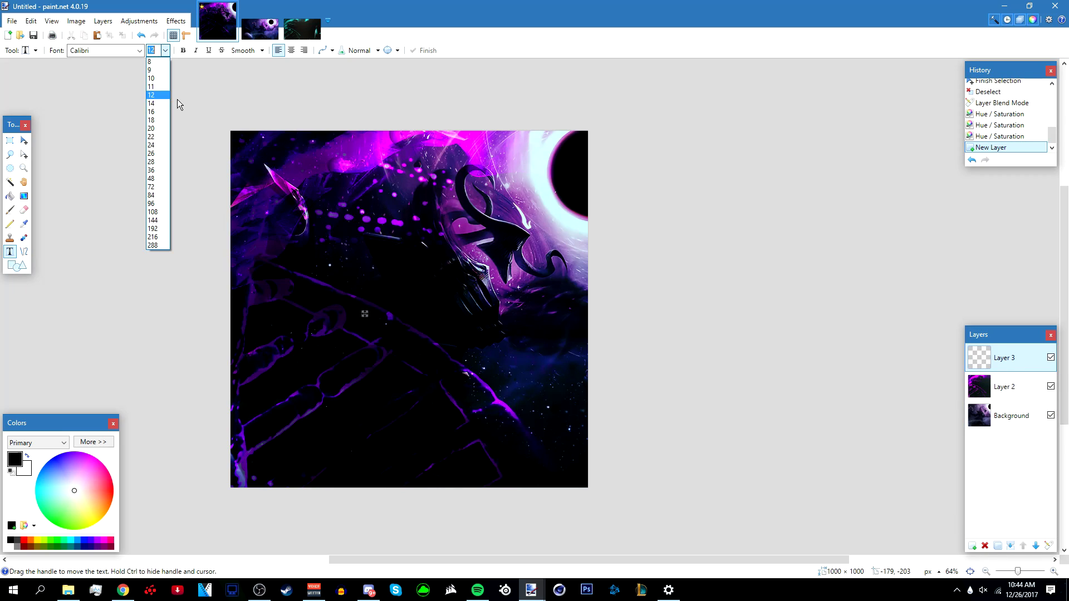
pyautogui.click(139, 50)
pyautogui.scroll(-20, 214, 140)
pyautogui.scroll(-5, 149, 245)
pyautogui.click(93, 224)
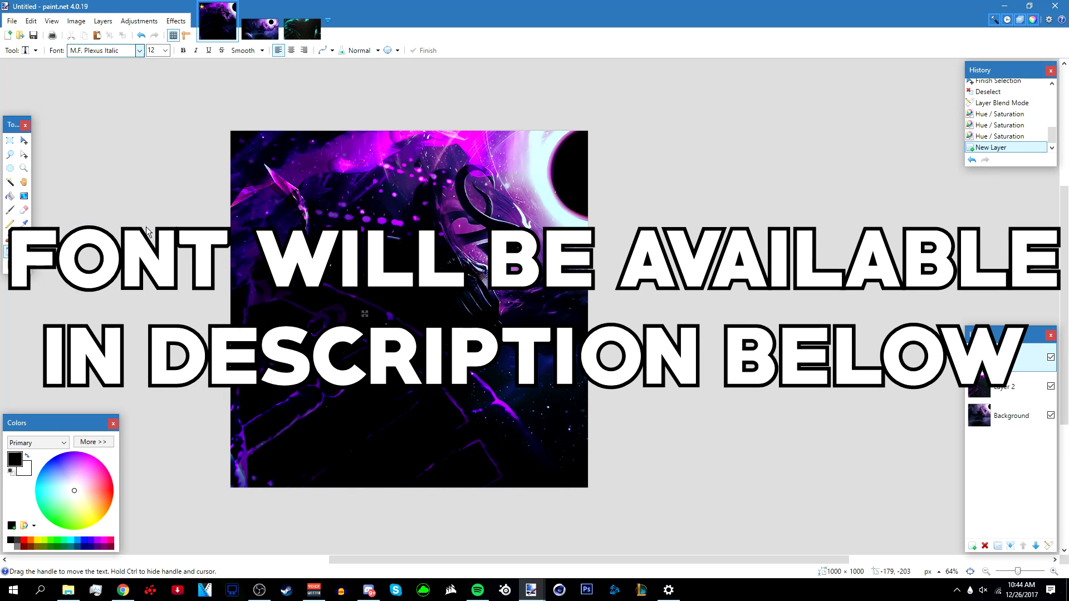
# Step: Make the T white at size 500, centre it on the canvas and finish the text
pyautogui.click(165, 50)
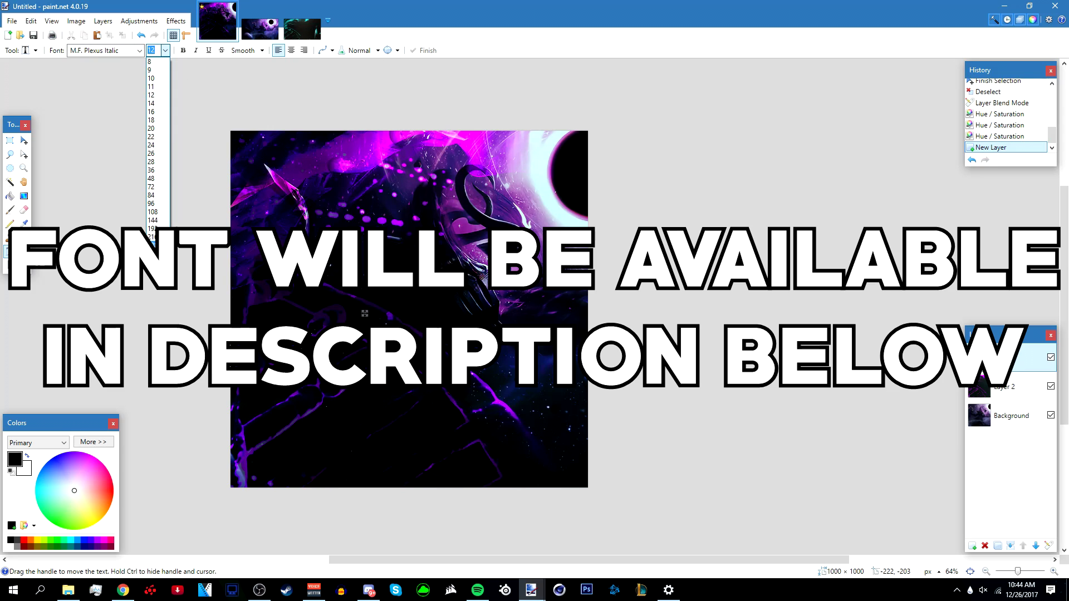
pyautogui.click(150, 245)
pyautogui.moveTo(369, 374); pyautogui.dragTo(465, 385)
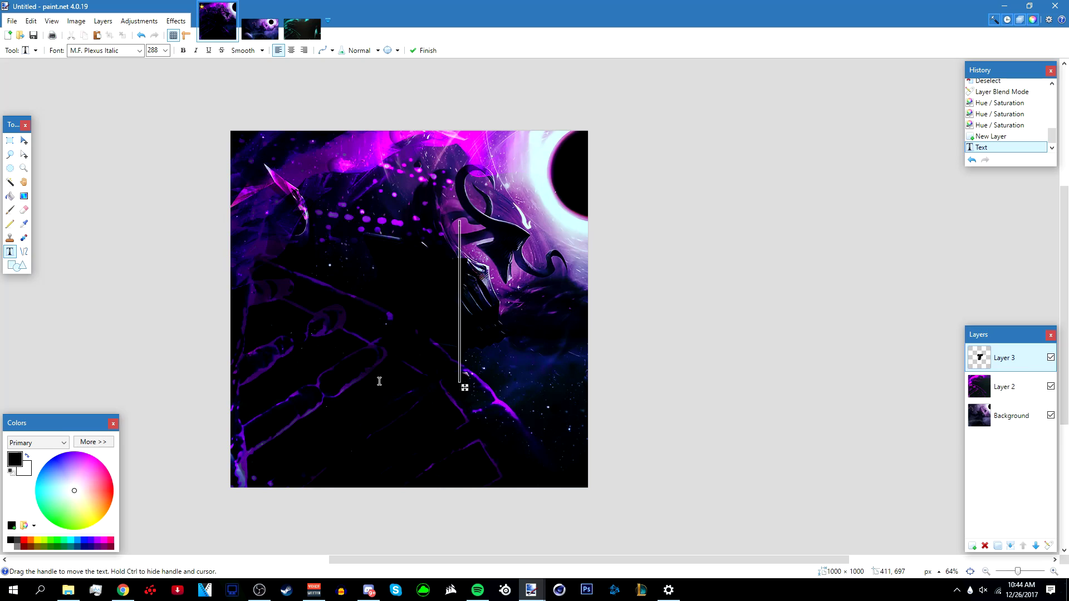
pyautogui.click(27, 457)
pyautogui.click(159, 52)
pyautogui.write('500')
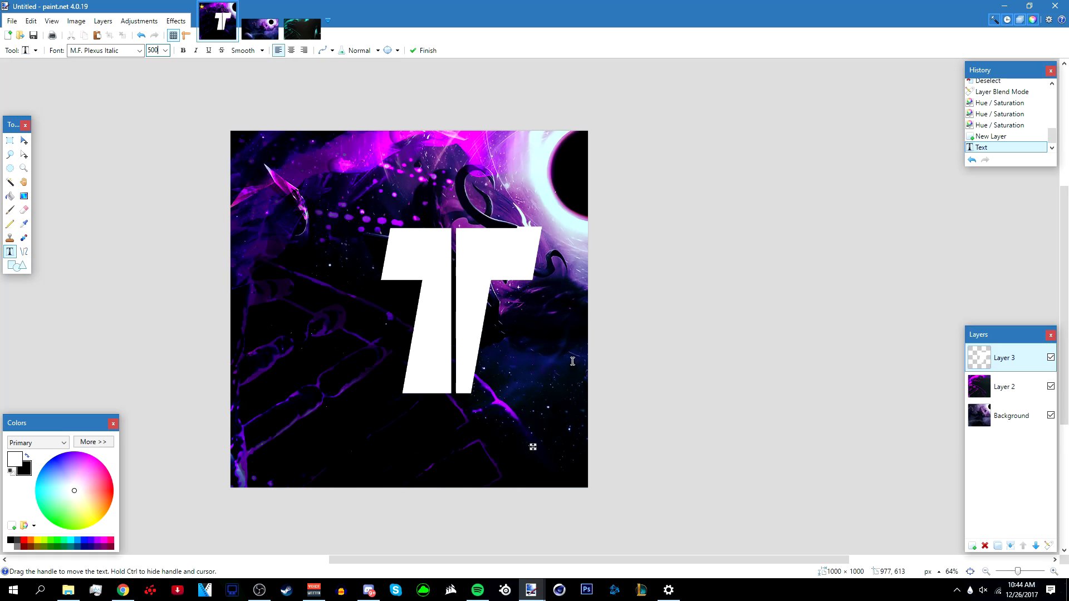
pyautogui.moveTo(536, 448); pyautogui.dragTo(500, 447)
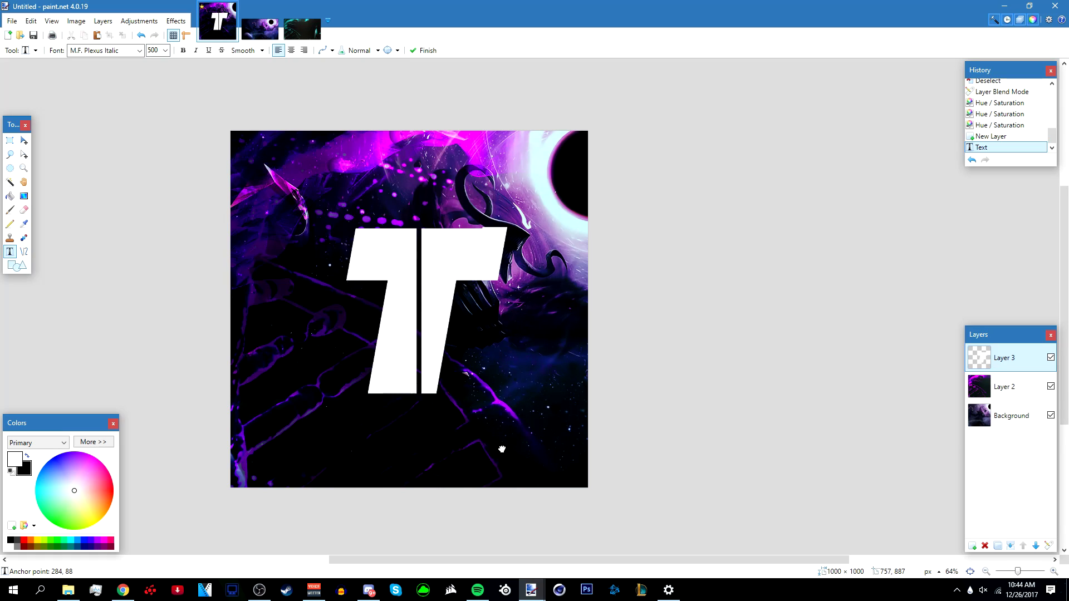
pyautogui.click(24, 140)
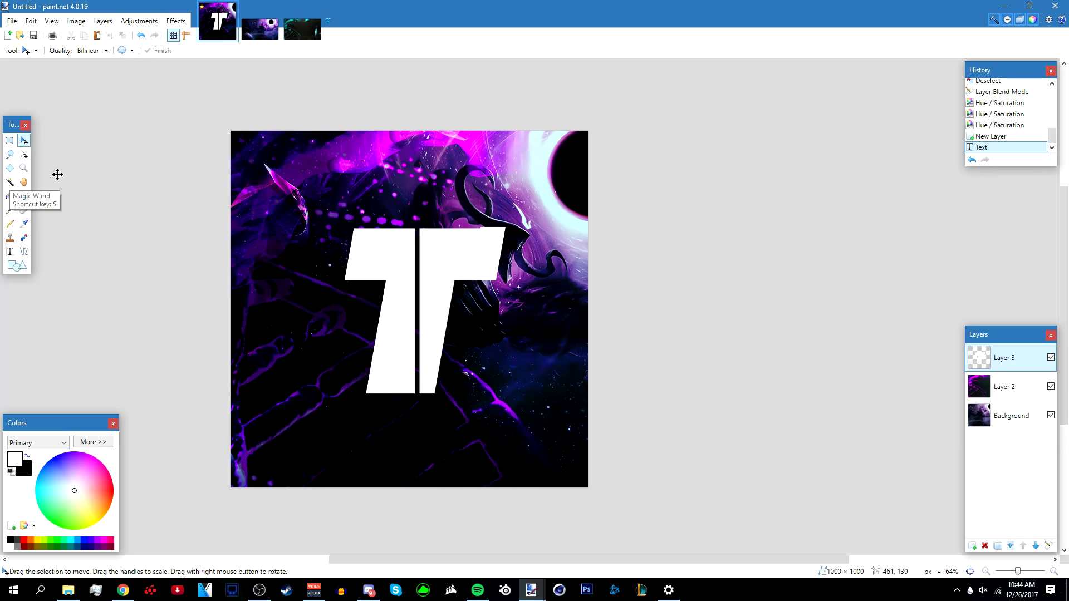
# Step: Magic Wand the T and set white primary and grey secondary colours
pyautogui.click(10, 182)
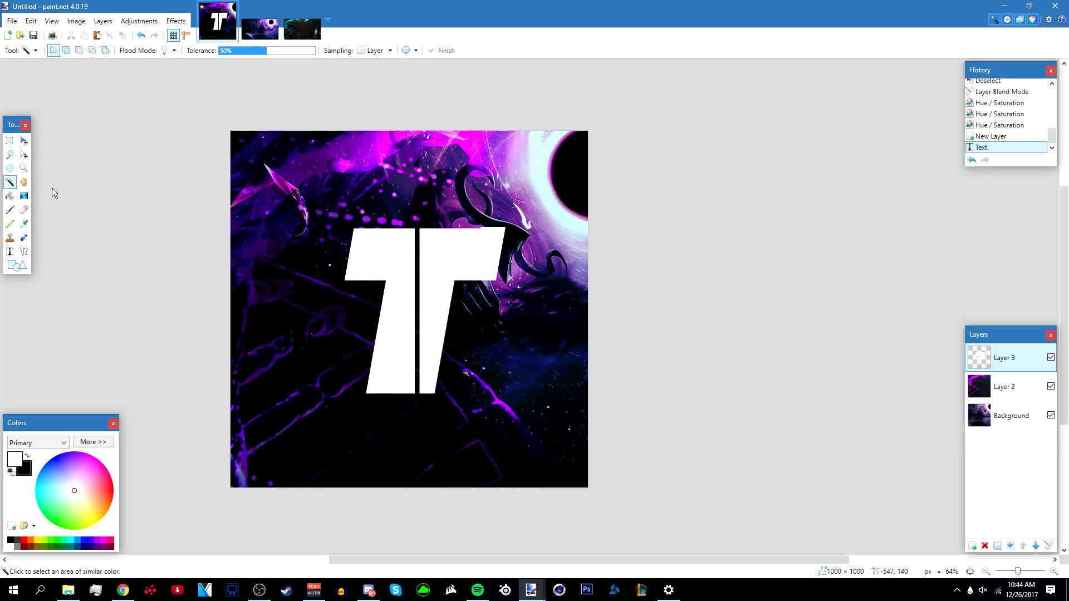
pyautogui.keyDown('shift'); pyautogui.click(403, 338); pyautogui.keyUp('shift')
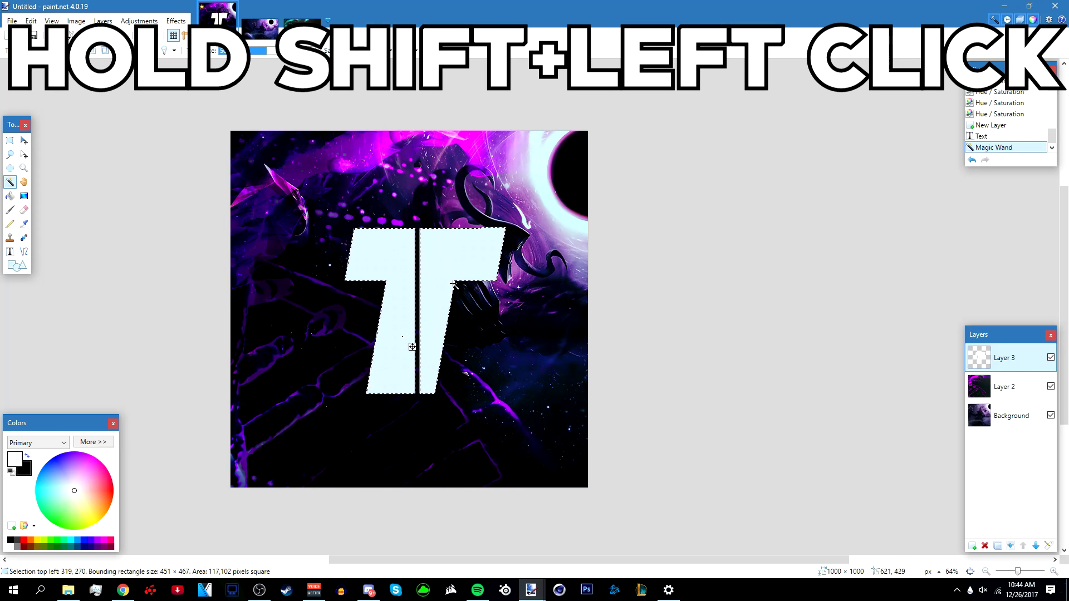
pyautogui.click(24, 196)
pyautogui.click(27, 456)
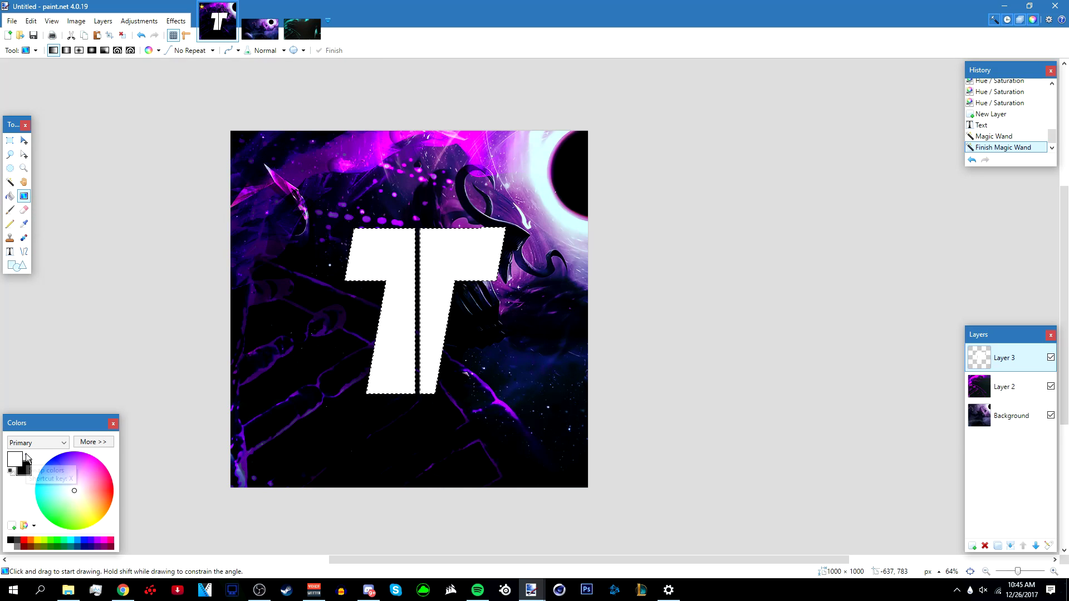
pyautogui.click(17, 548)
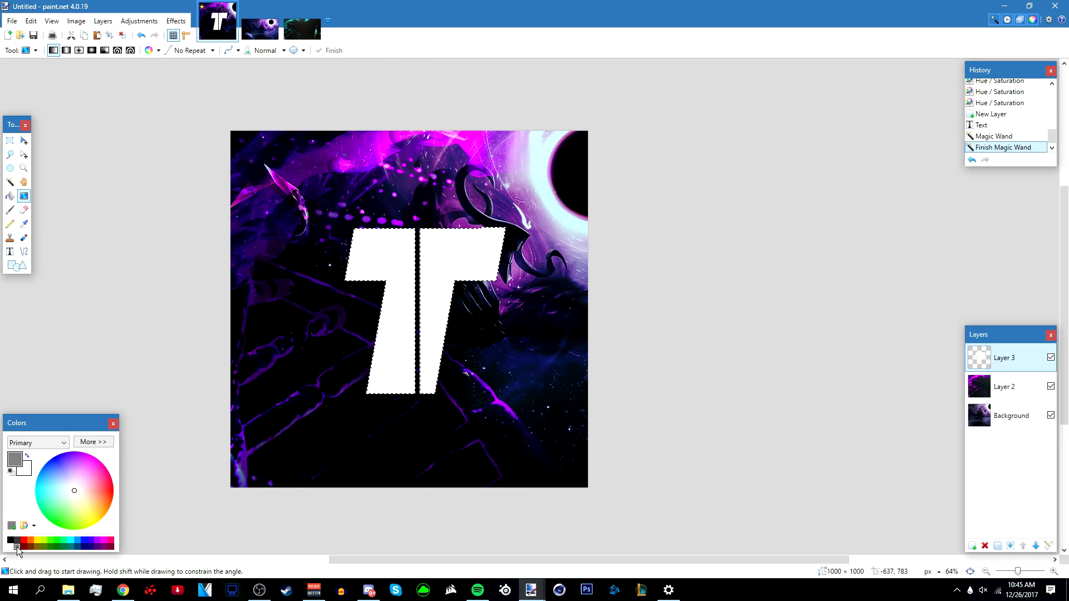
pyautogui.click(29, 458)
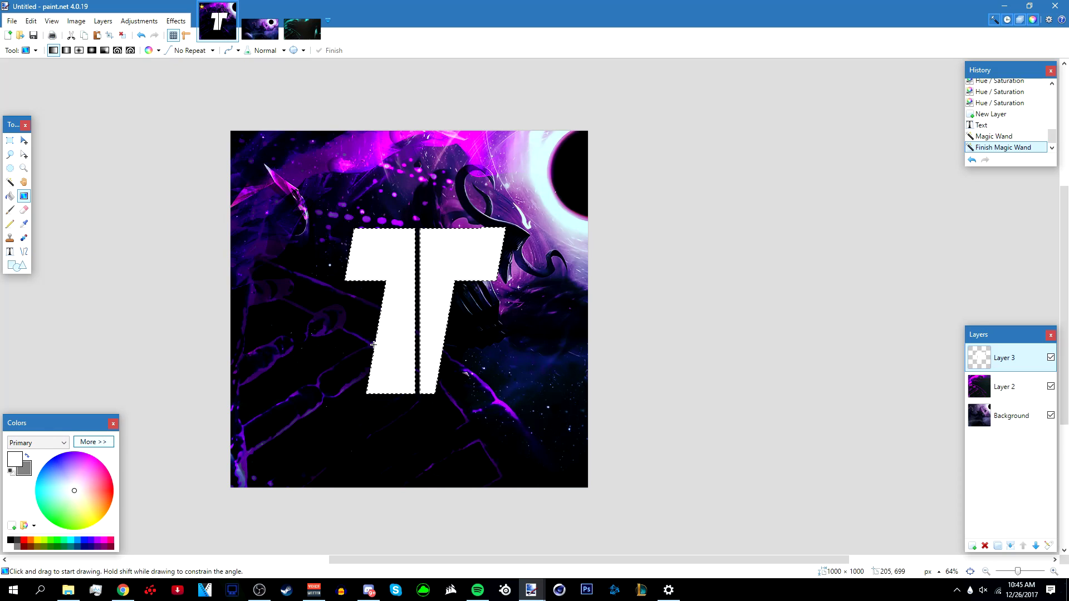
# Step: Drag a white-to-grey gradient down the T and deselect it
pyautogui.moveTo(416, 228); pyautogui.dragTo(404, 426)
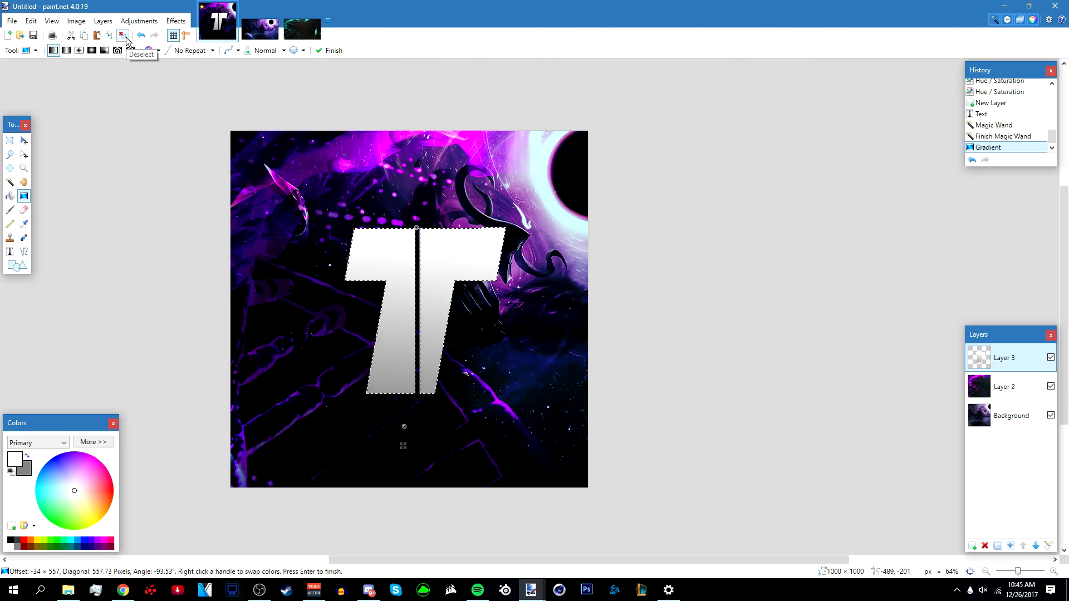
pyautogui.click(122, 36)
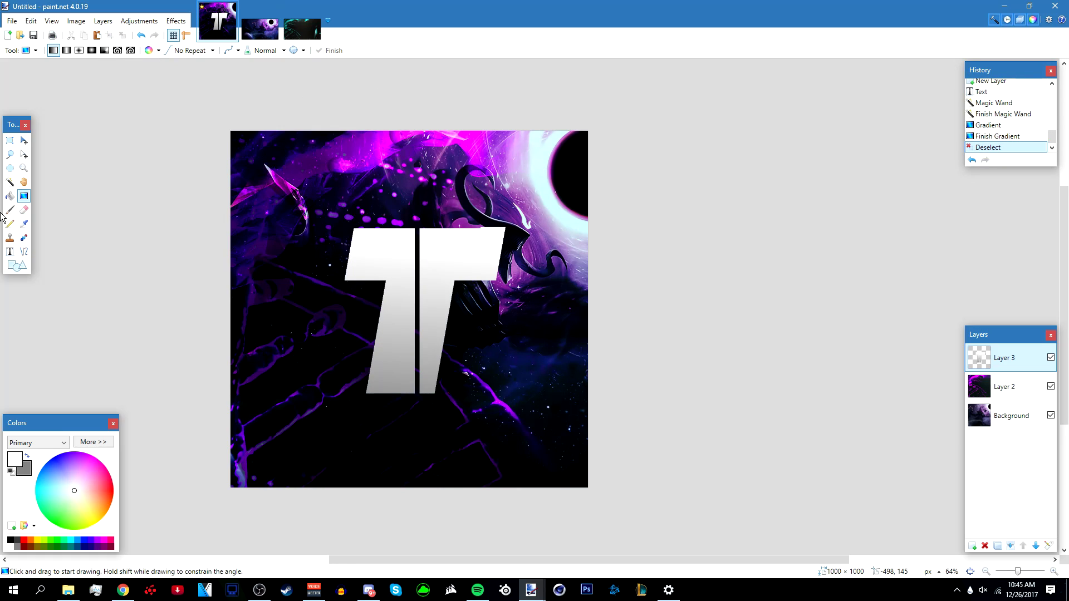
pyautogui.click(10, 182)
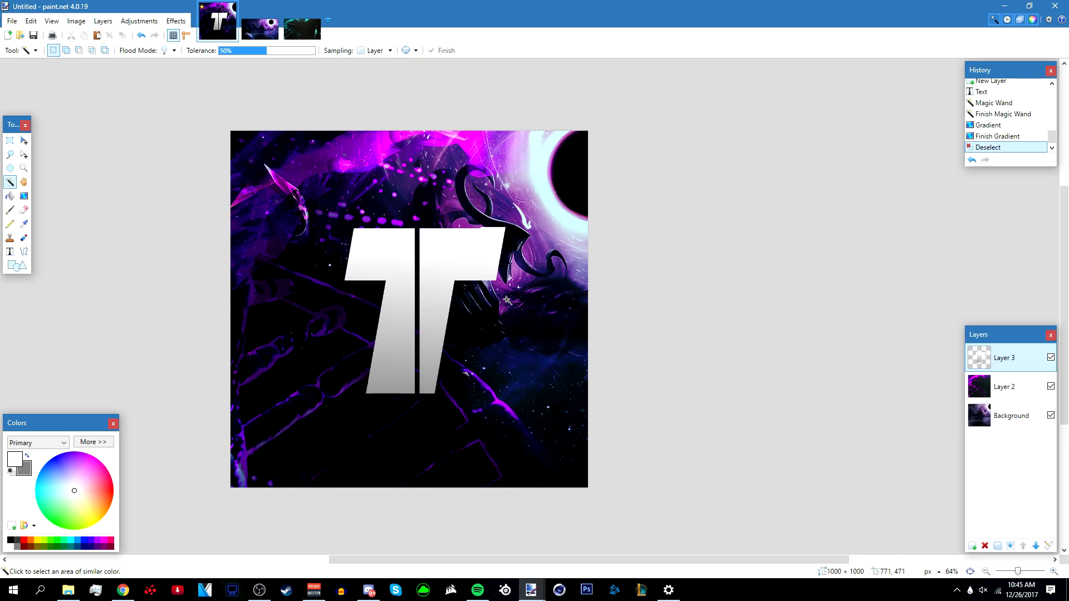
# Step: On a new Layer 4, paint-bucket fill everything outside the T with pink, then deselect
pyautogui.click(514, 366)
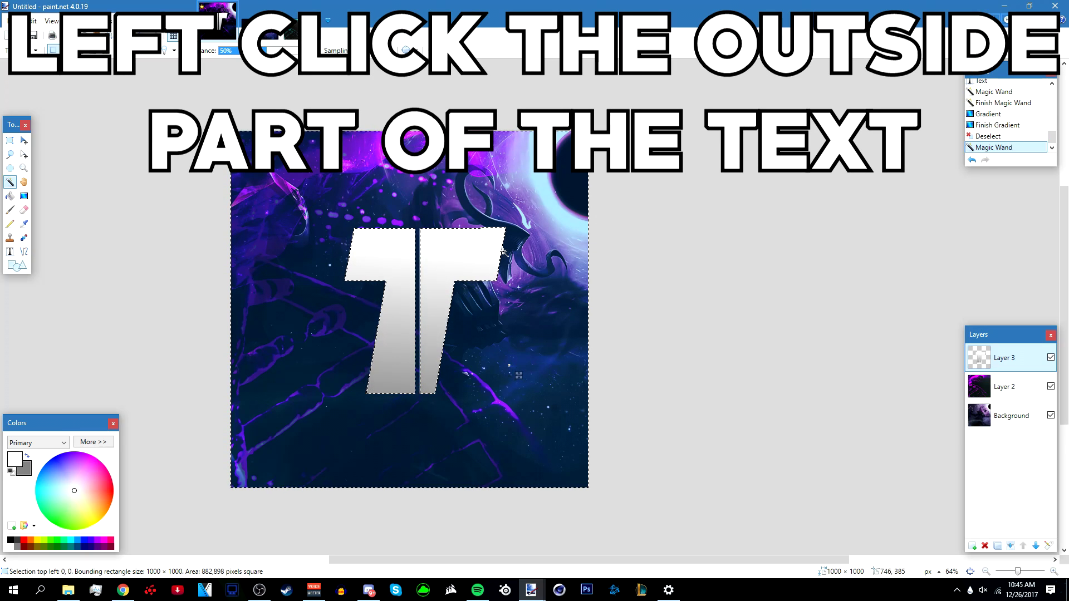
pyautogui.click(972, 546)
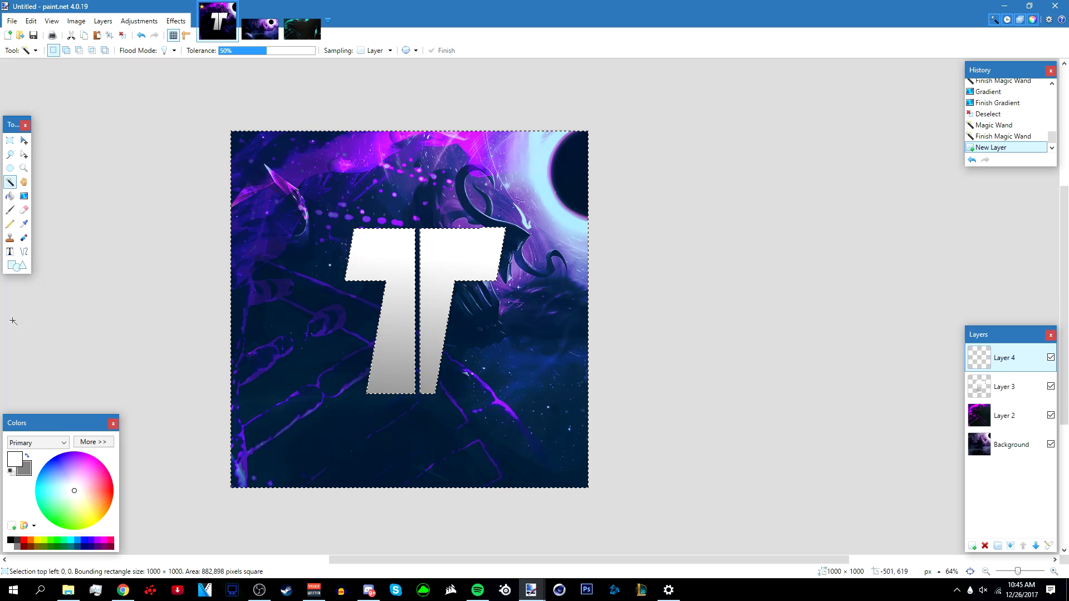
pyautogui.click(10, 198)
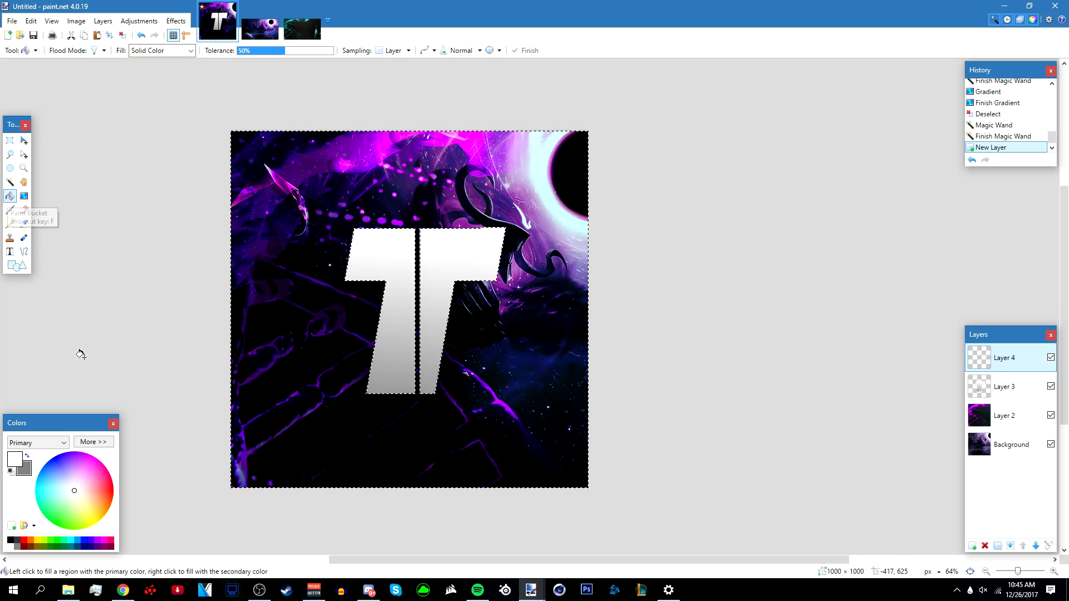
pyautogui.click(110, 471)
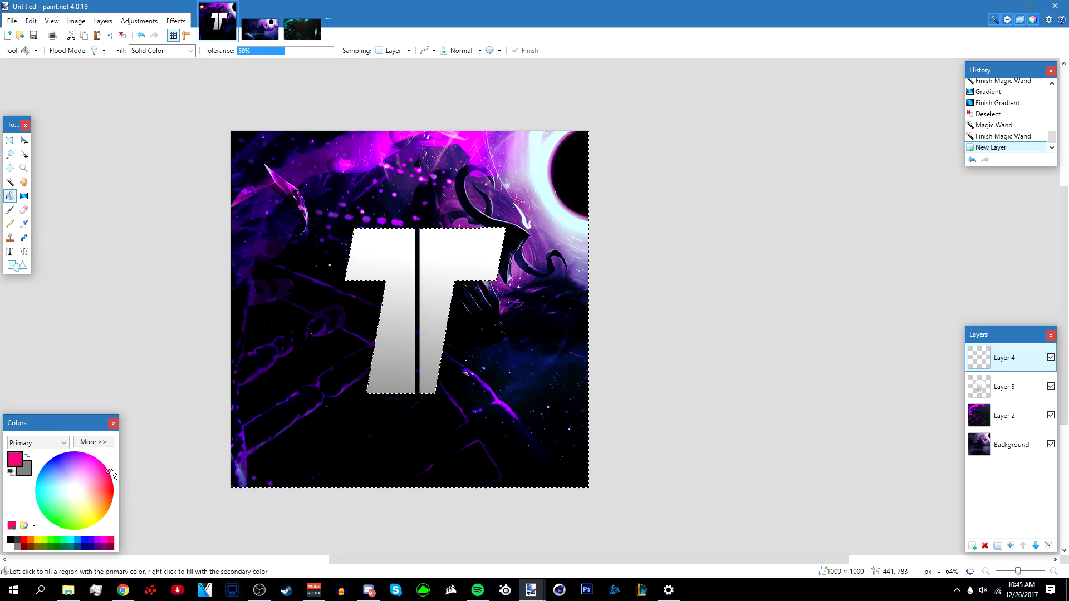
pyautogui.click(493, 403)
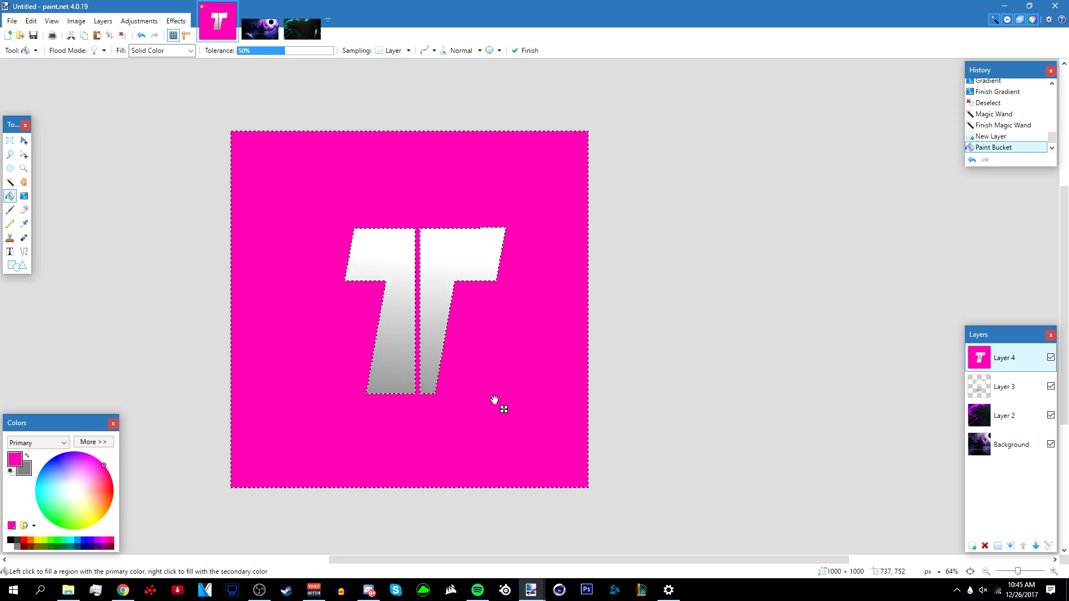
pyautogui.click(24, 141)
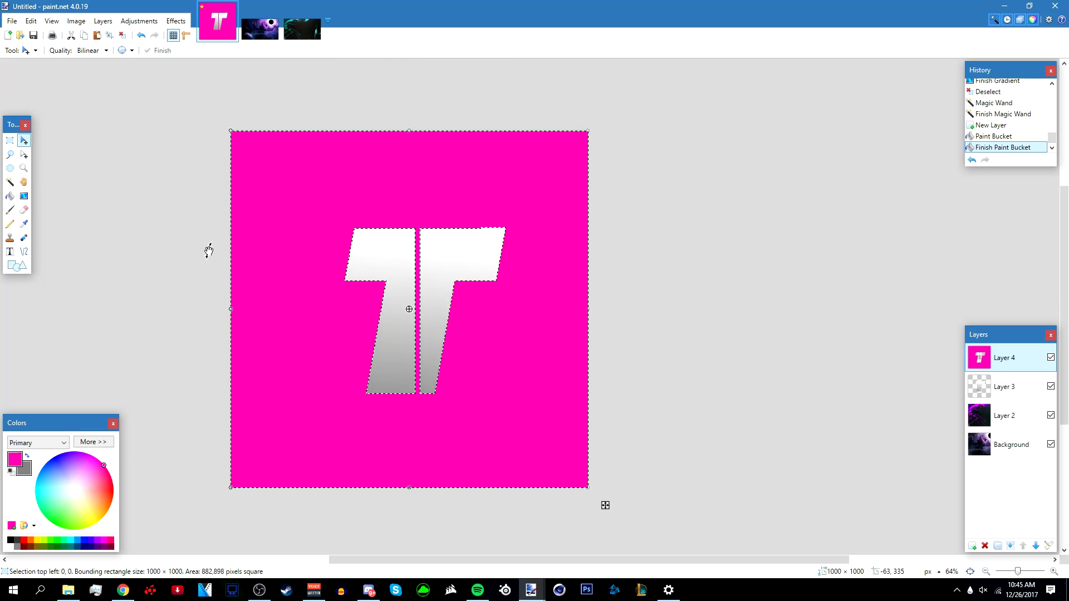
pyautogui.hotkey('ctrl', 'd')
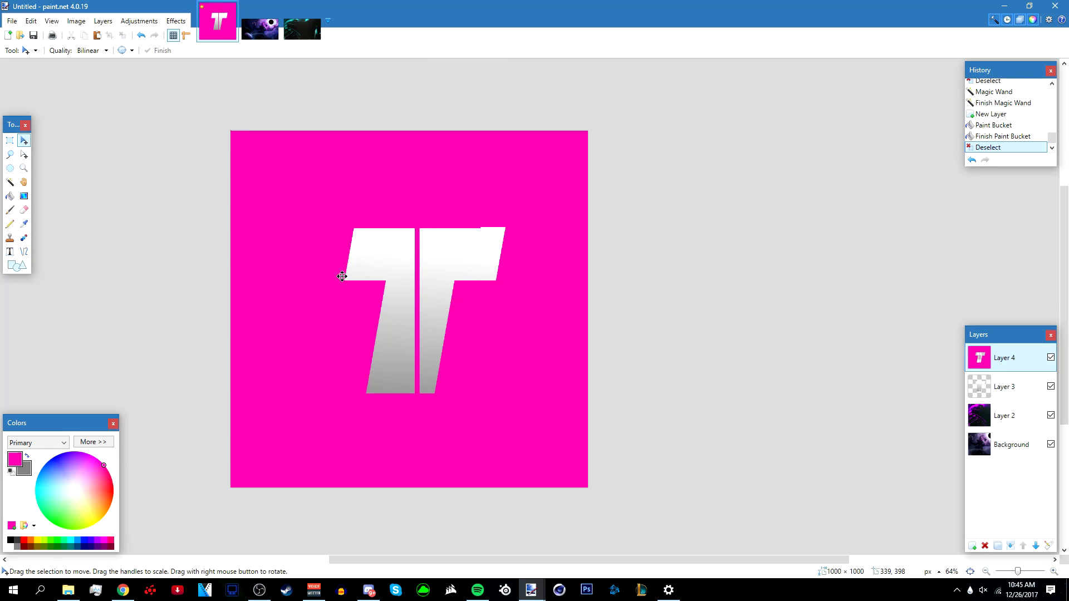
pyautogui.click(176, 21)
# Step: Apply a Drop Shadow to Layer 4 with widening 5, blur 24 and light grey colour 206
pyautogui.moveTo(257, 212)
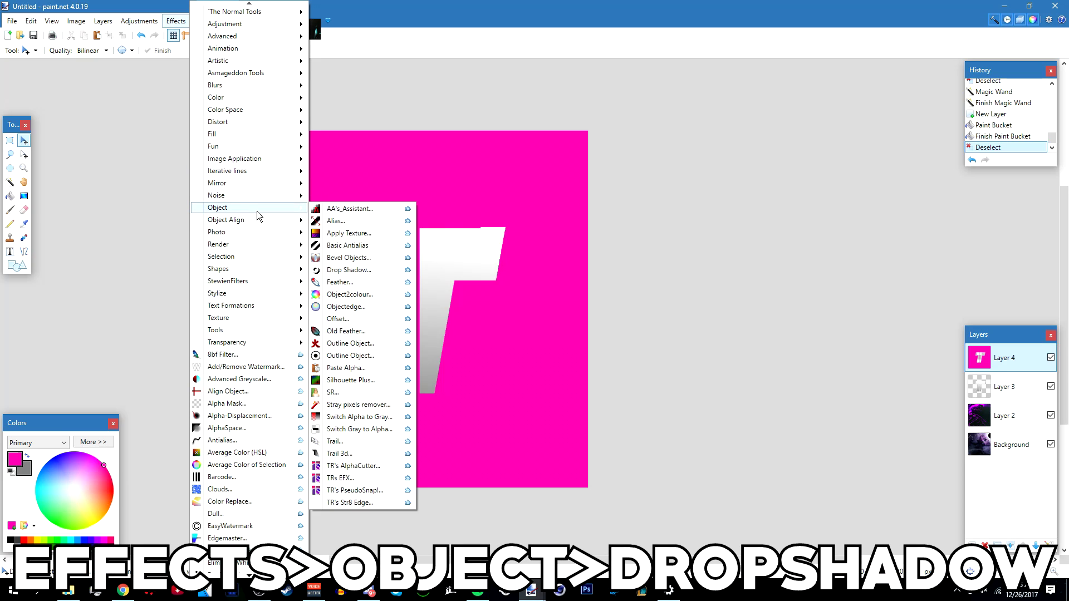
pyautogui.click(360, 272)
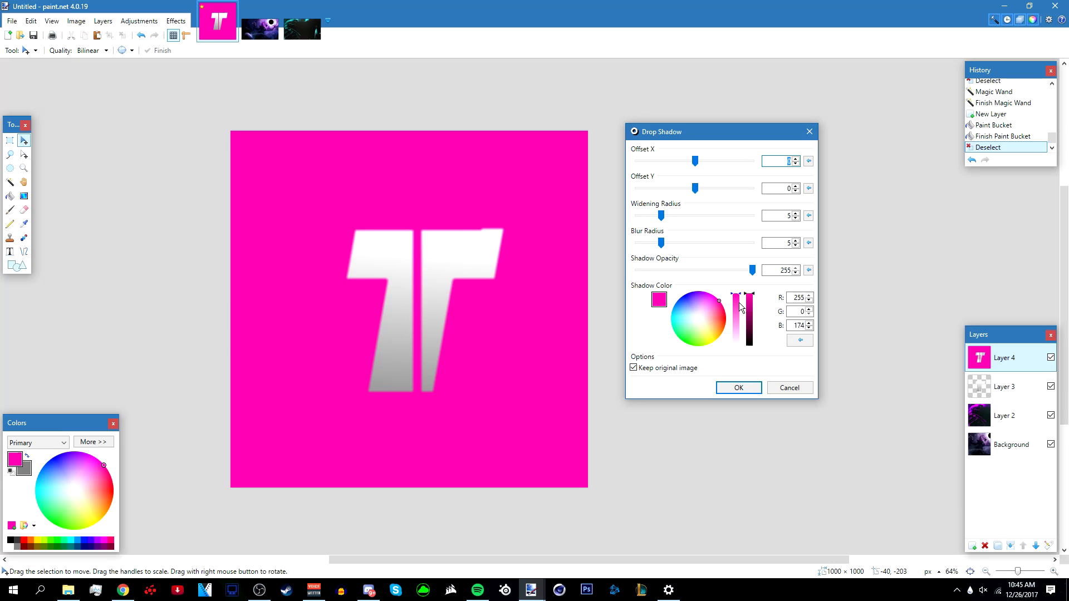
pyautogui.moveTo(740, 308); pyautogui.dragTo(737, 362)
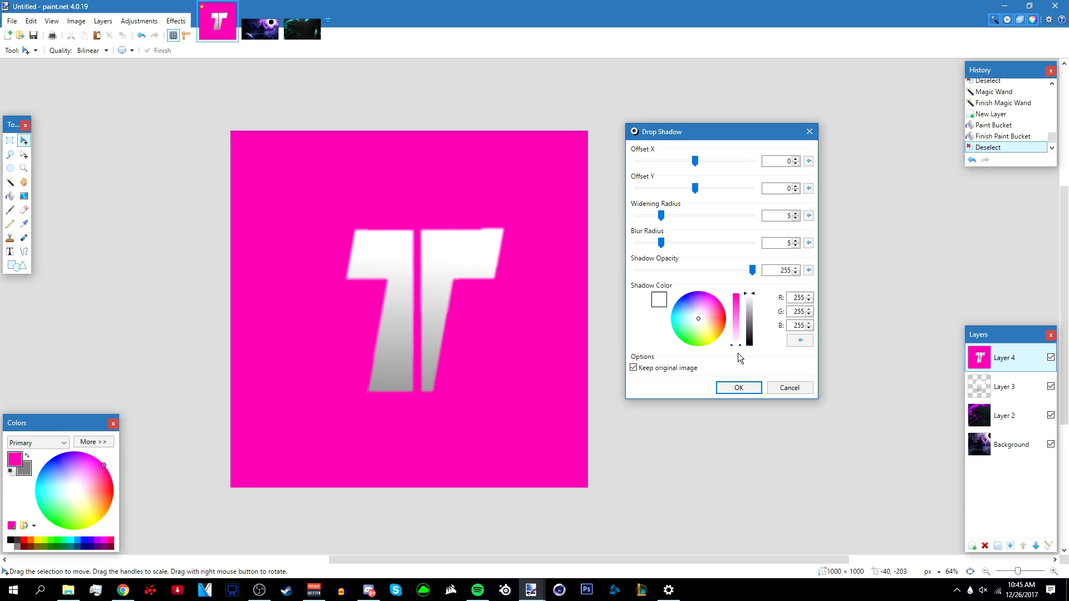
pyautogui.click(750, 314)
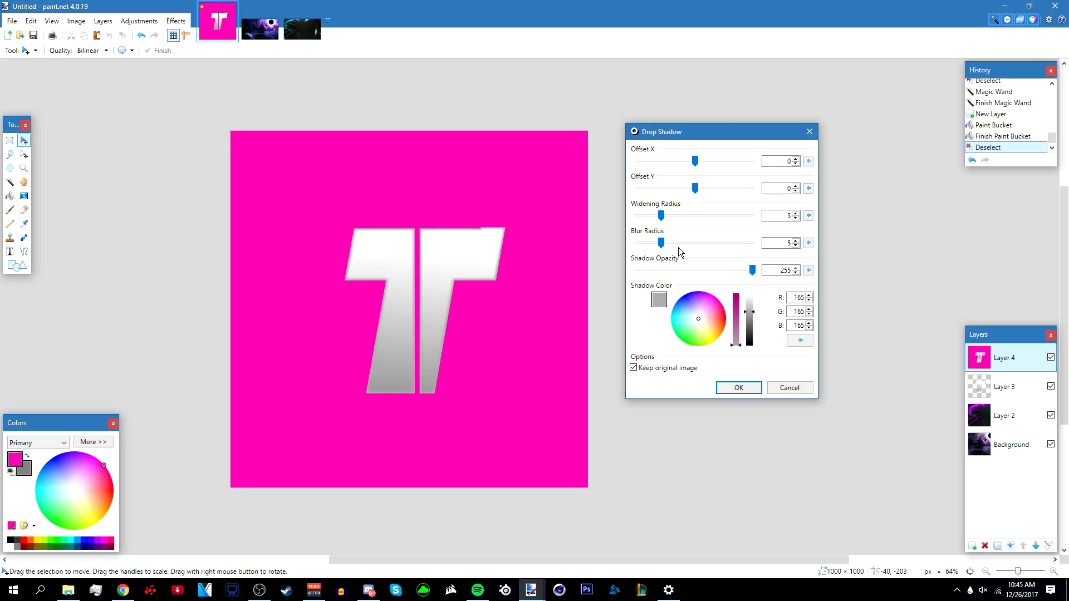
pyautogui.moveTo(663, 217); pyautogui.dragTo(546, 216)
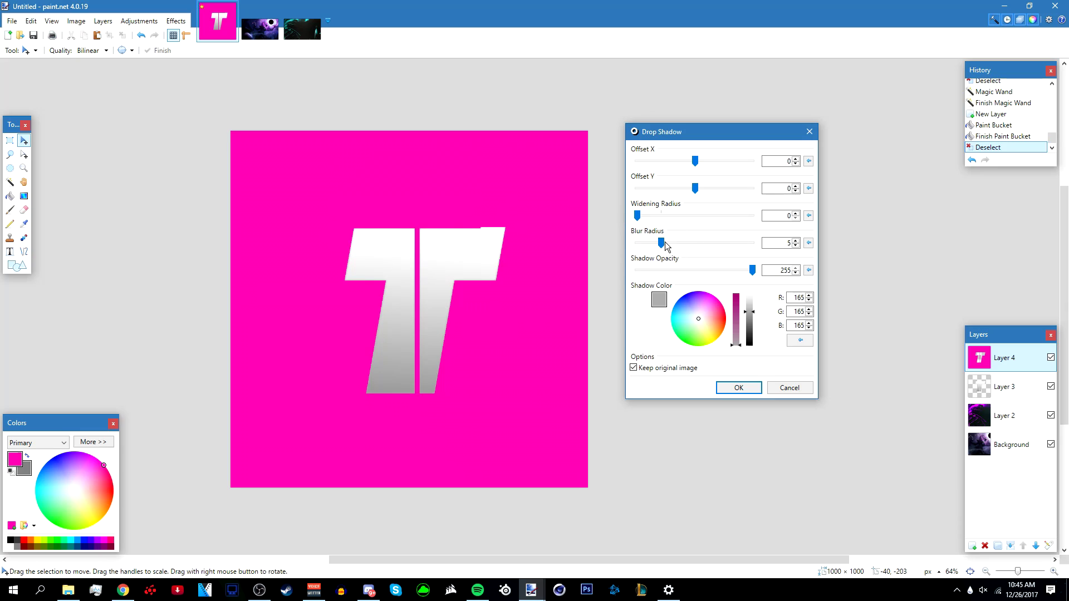
pyautogui.moveTo(662, 243); pyautogui.dragTo(816, 255)
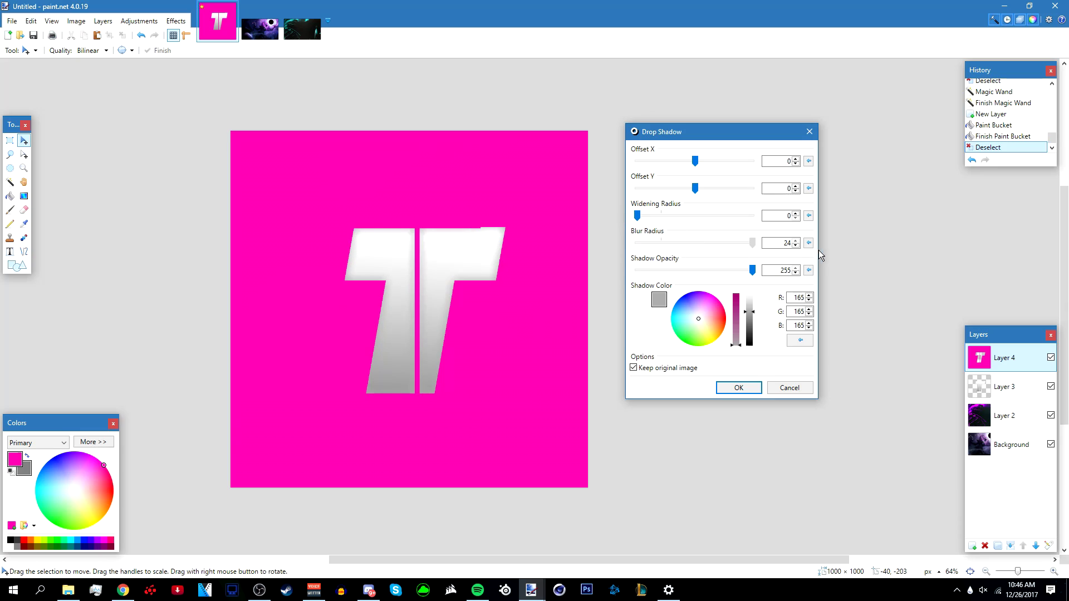
pyautogui.moveTo(750, 329)
pyautogui.mouseDown()
pyautogui.moveTo(760, 276)
pyautogui.moveTo(750, 369)
pyautogui.moveTo(738, 325)
pyautogui.mouseUp()
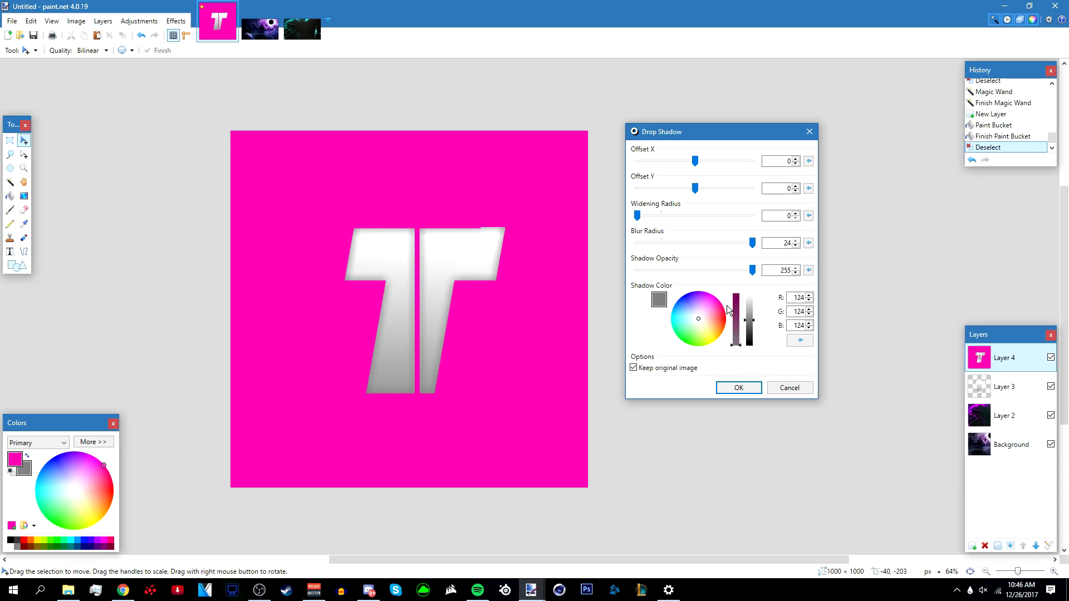
pyautogui.moveTo(754, 320); pyautogui.dragTo(752, 312)
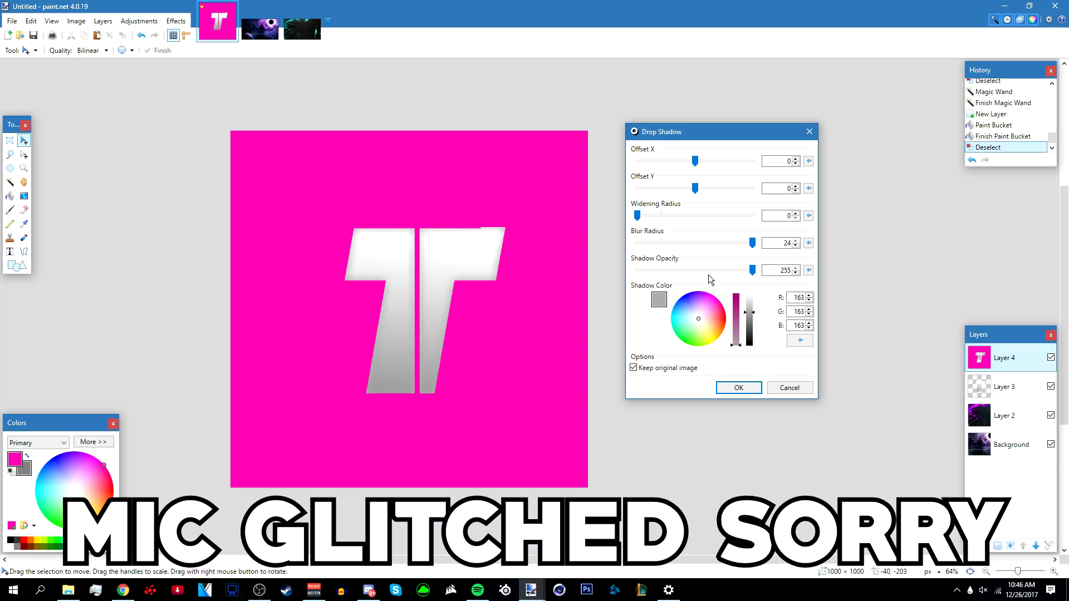
pyautogui.click(661, 215)
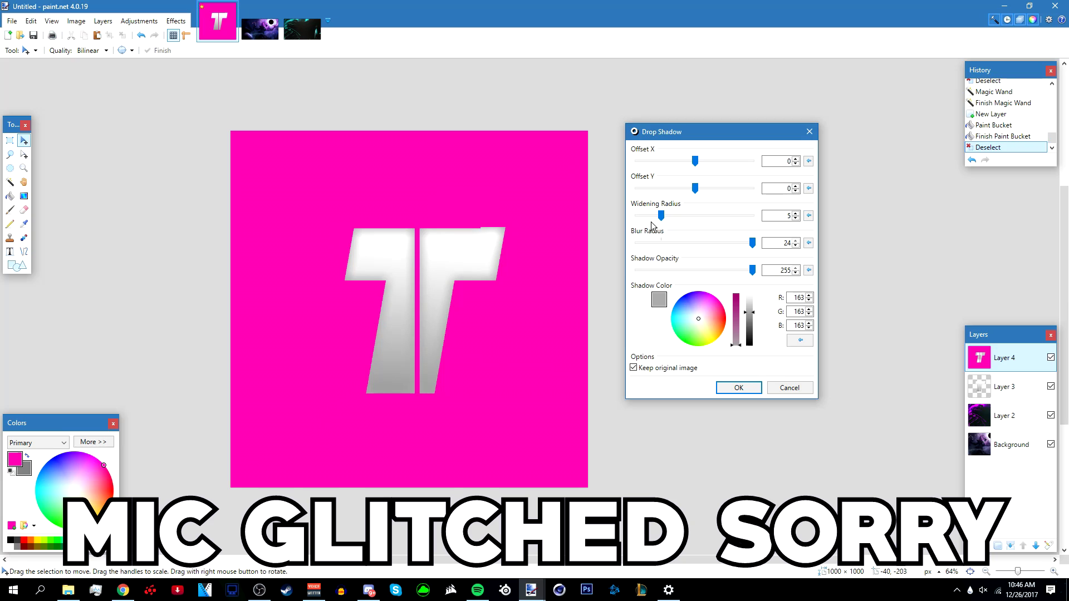
pyautogui.click(756, 308)
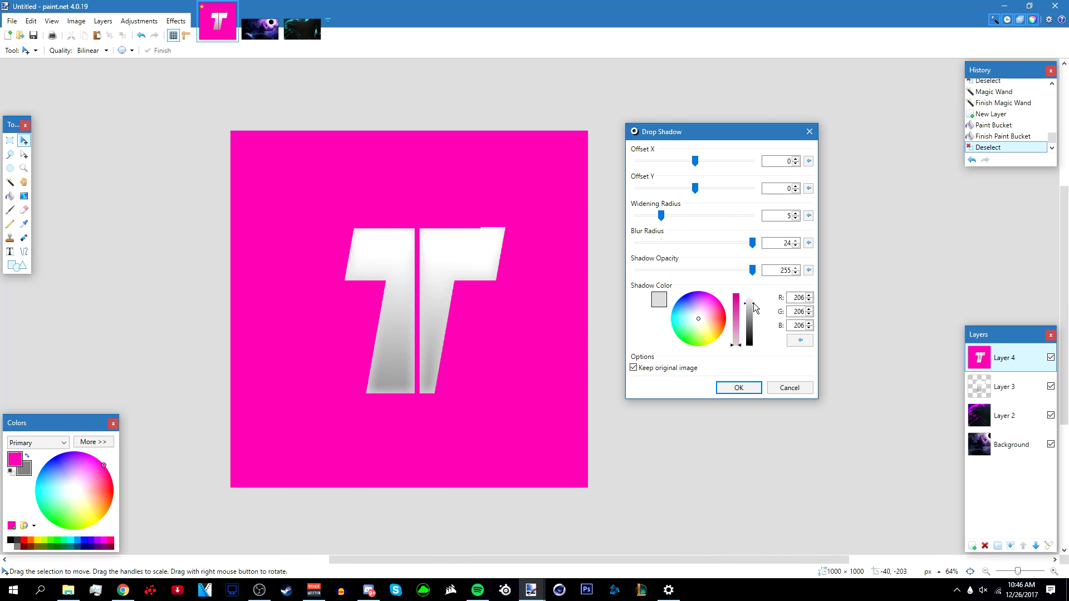
pyautogui.click(731, 389)
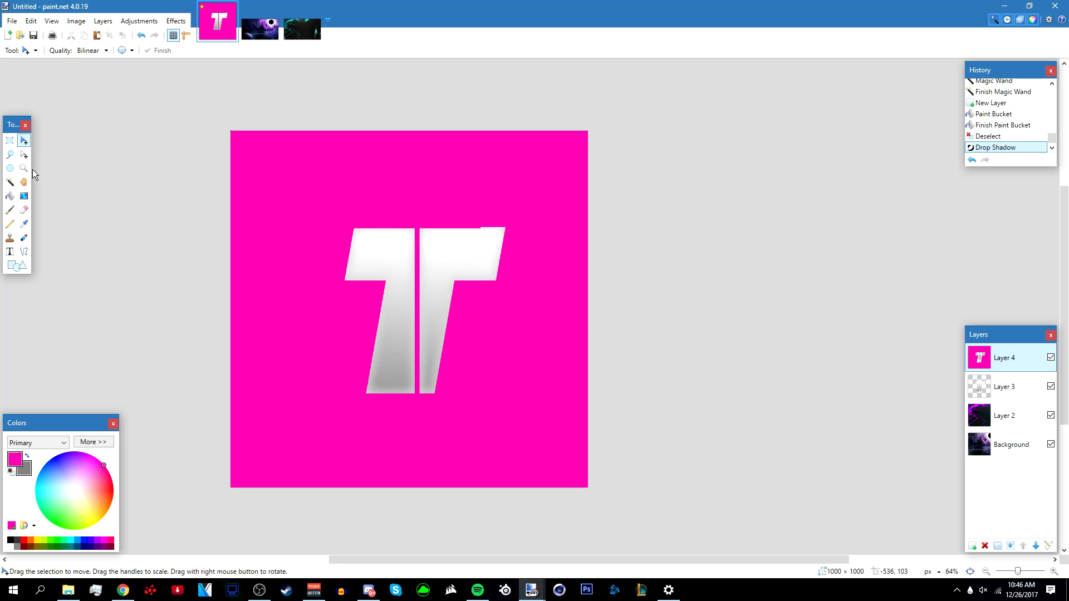
# Step: Cut away the pink area and merge Layer 4 down into Layer 3
pyautogui.click(11, 185)
pyautogui.click(488, 352)
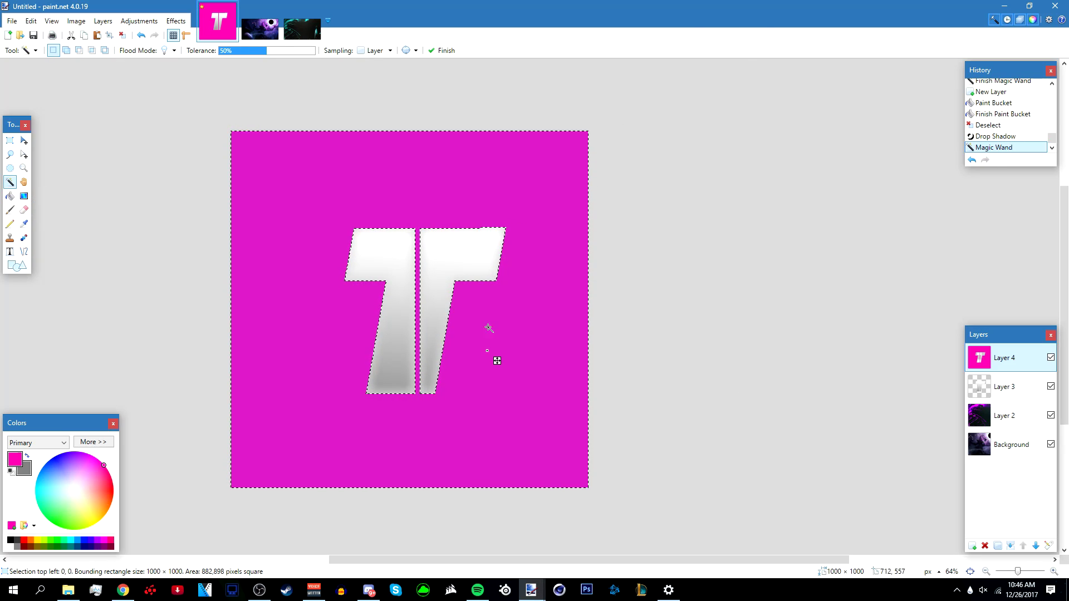
pyautogui.hotkey('ctrl', 'x')
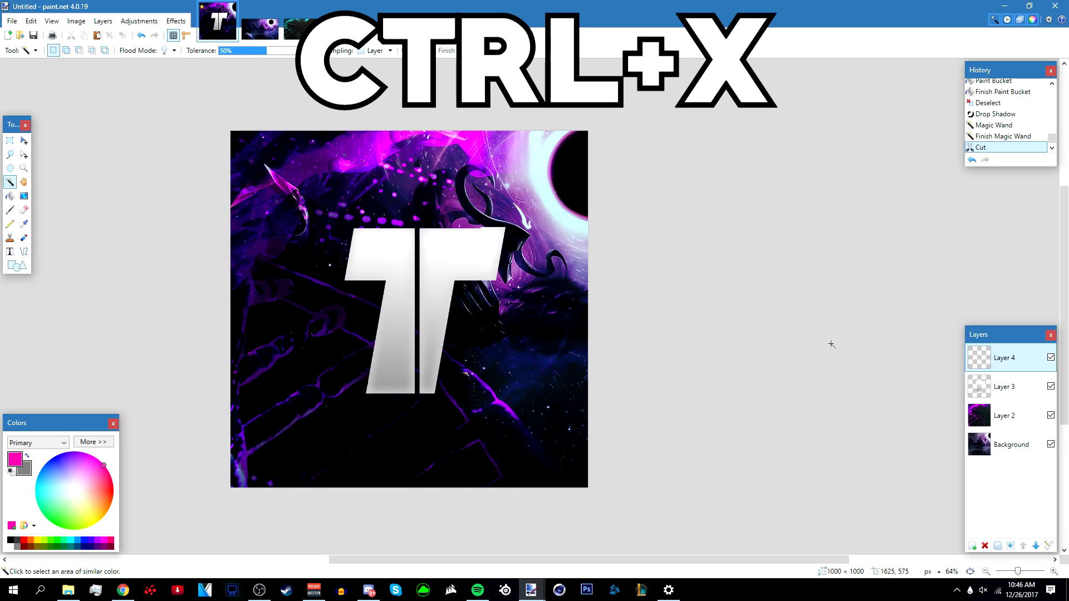
pyautogui.click(1013, 546)
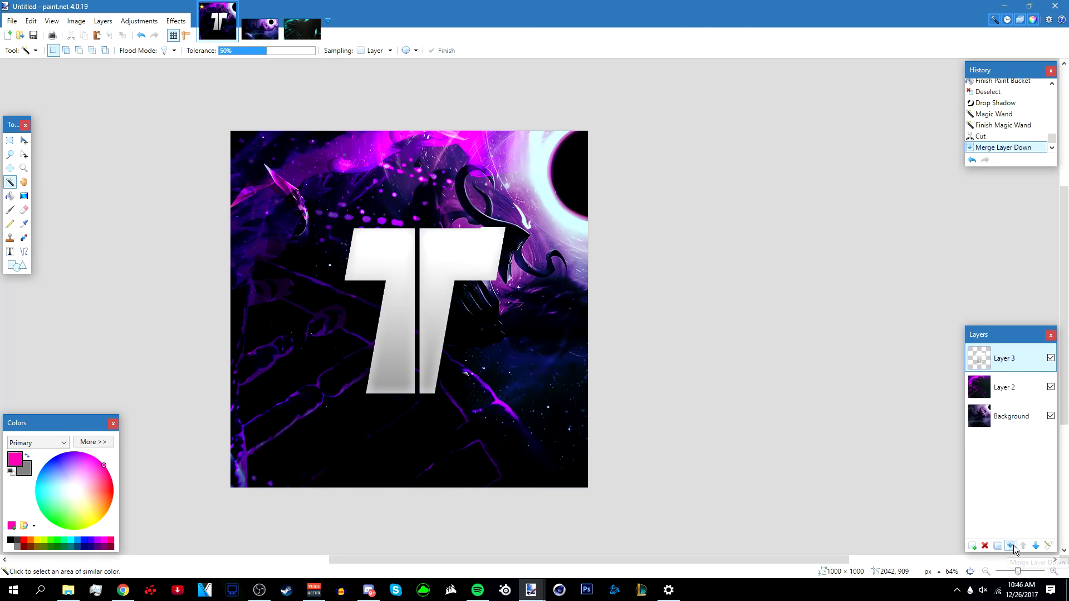
pyautogui.click(1051, 359)
pyautogui.click(1051, 359)
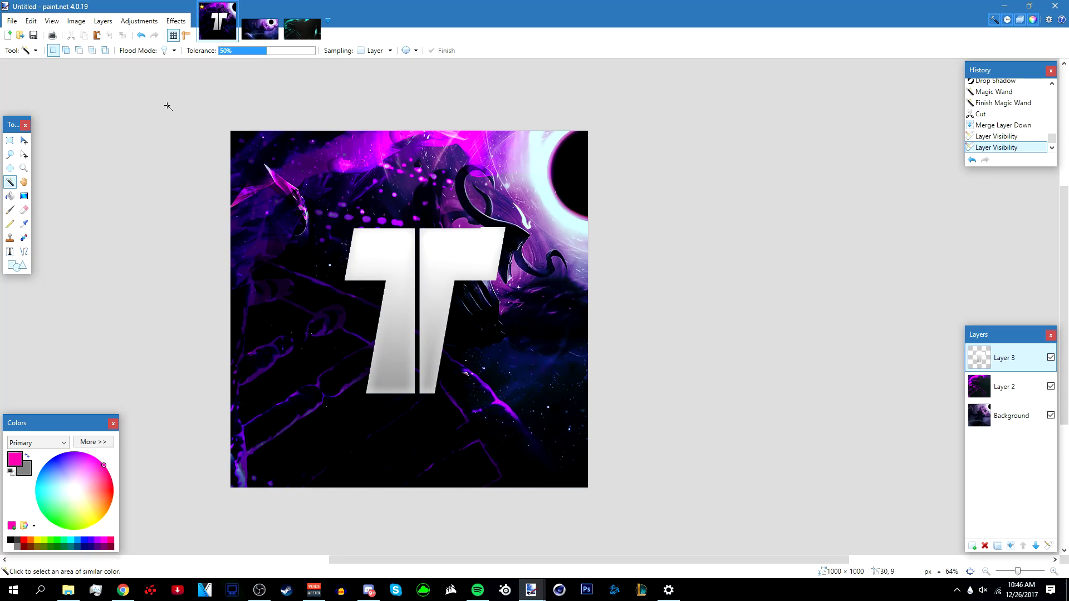
# Step: Apply the AA's_Assistant effect to smooth the T's edges
pyautogui.click(176, 20)
pyautogui.moveTo(266, 225)
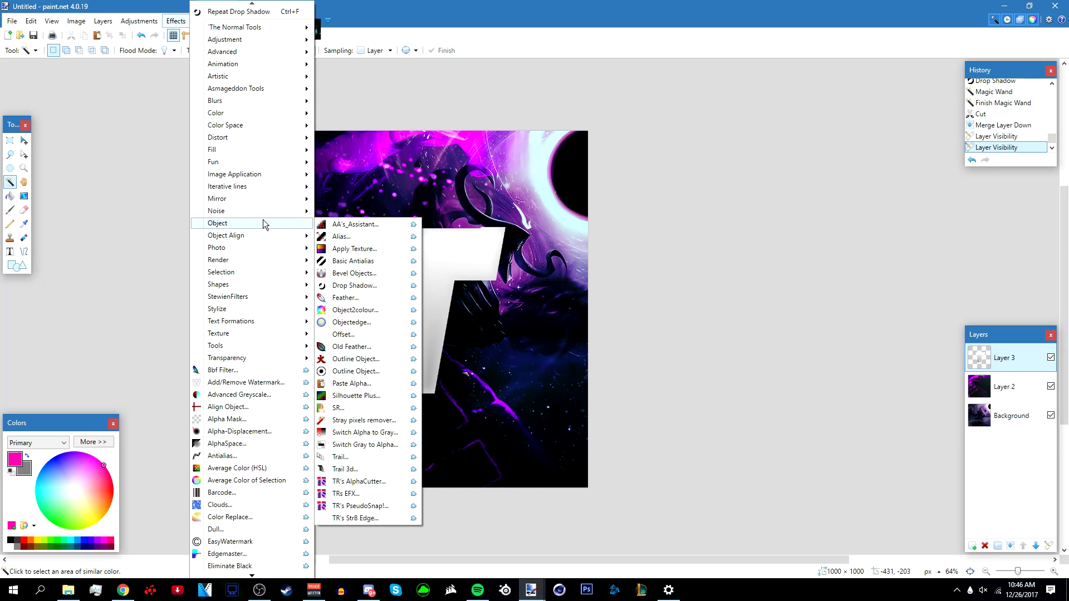
pyautogui.click(357, 225)
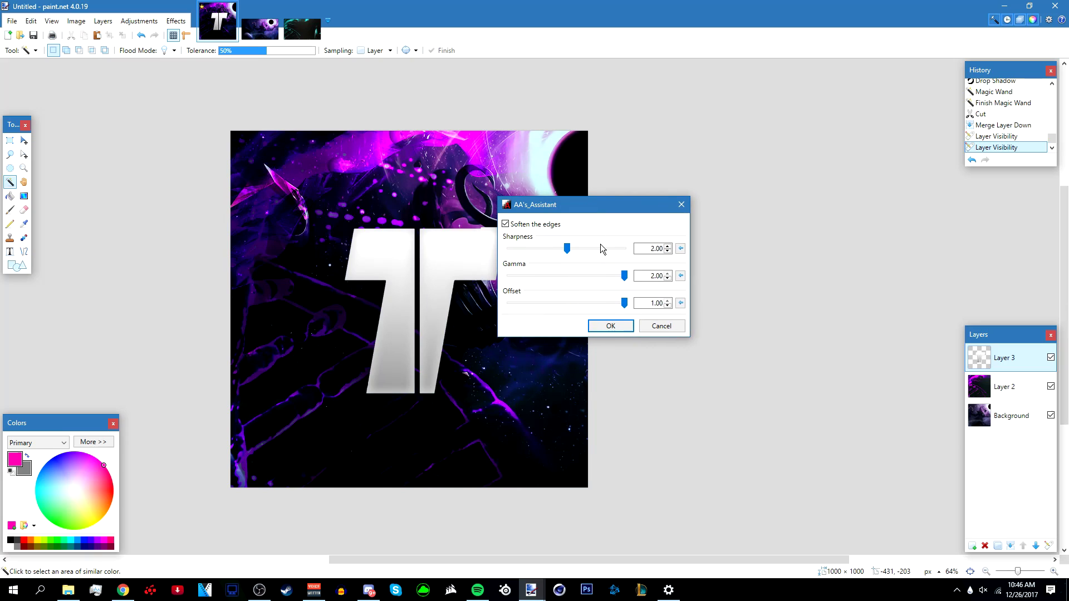
pyautogui.click(610, 326)
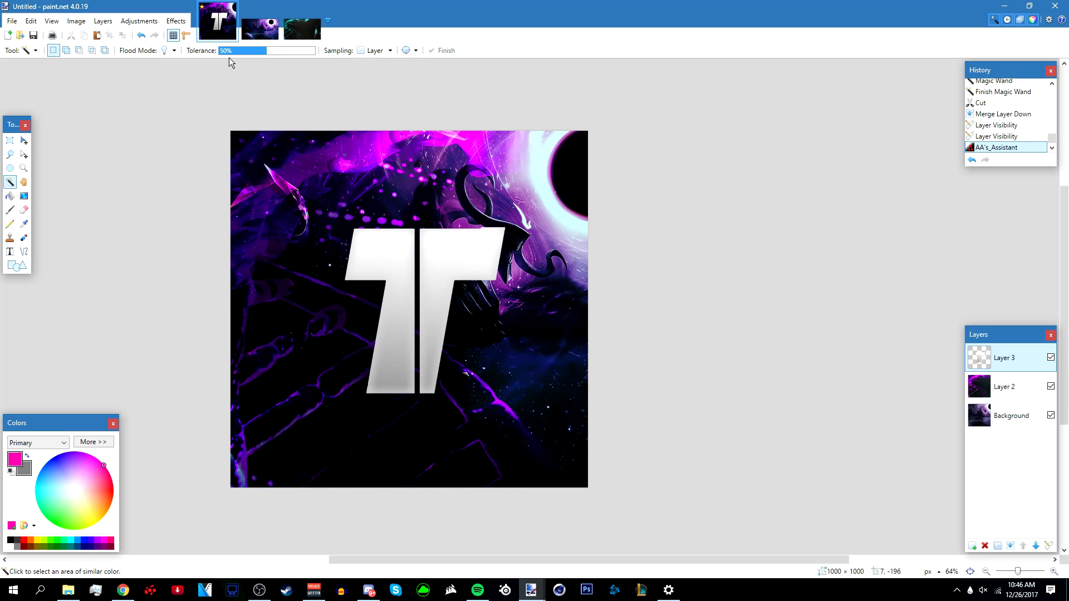
# Step: Give the T a black Drop Shadow outline with widening 18, blur 5 and full opacity
pyautogui.click(24, 140)
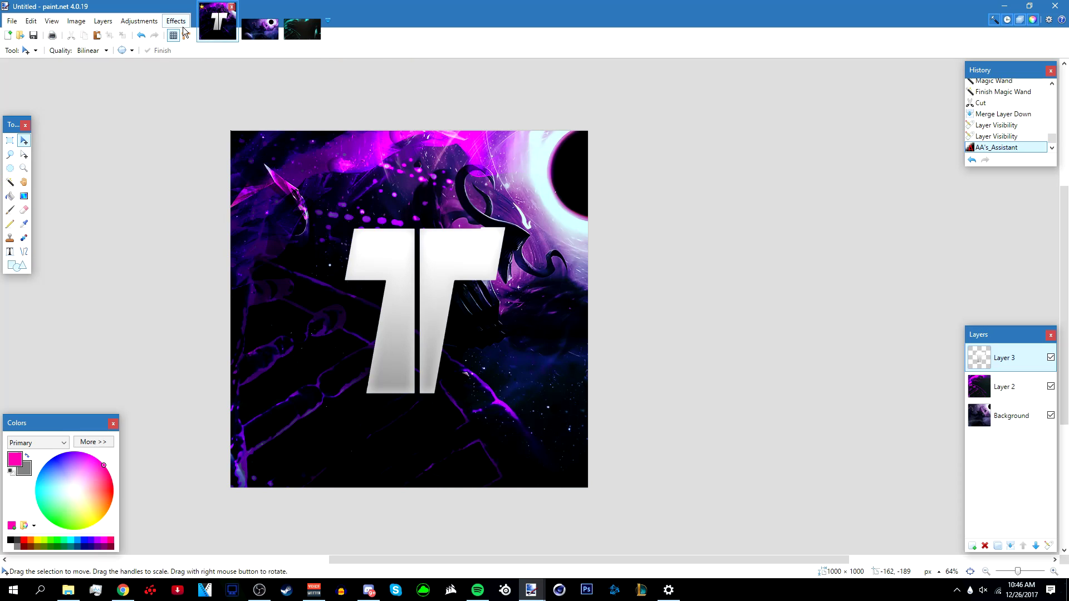
pyautogui.click(176, 20)
pyautogui.moveTo(240, 223)
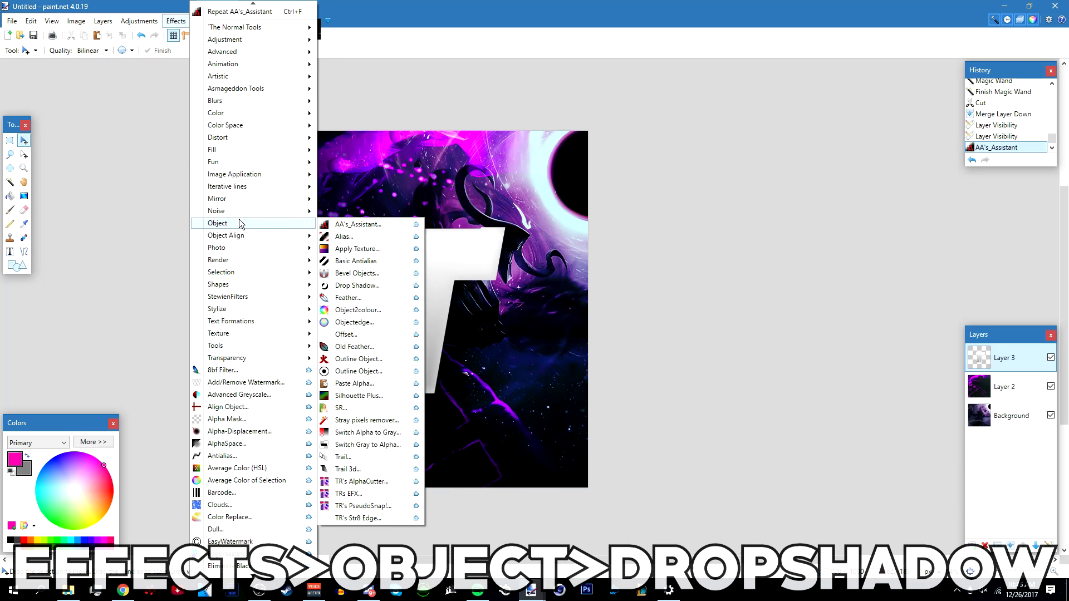
pyautogui.click(370, 287)
pyautogui.moveTo(472, 150); pyautogui.dragTo(646, 114)
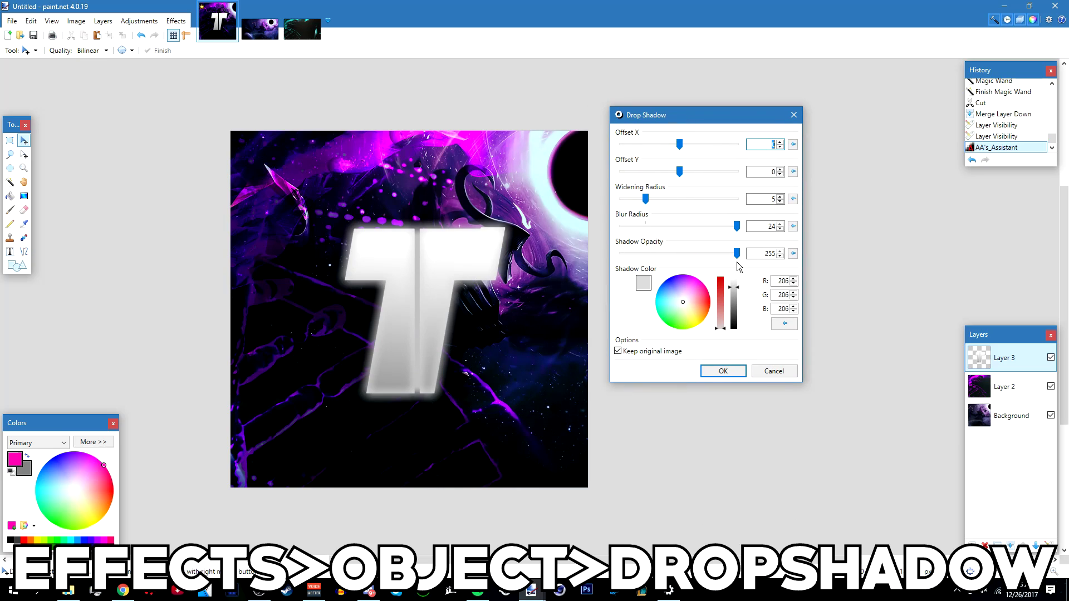
pyautogui.click(792, 227)
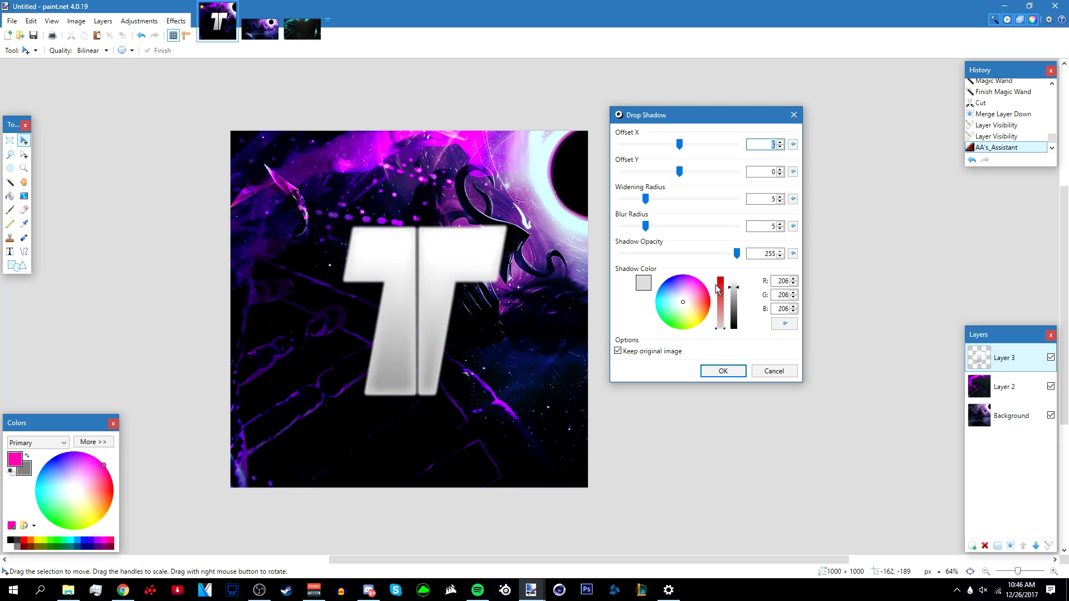
pyautogui.moveTo(734, 290); pyautogui.dragTo(731, 333)
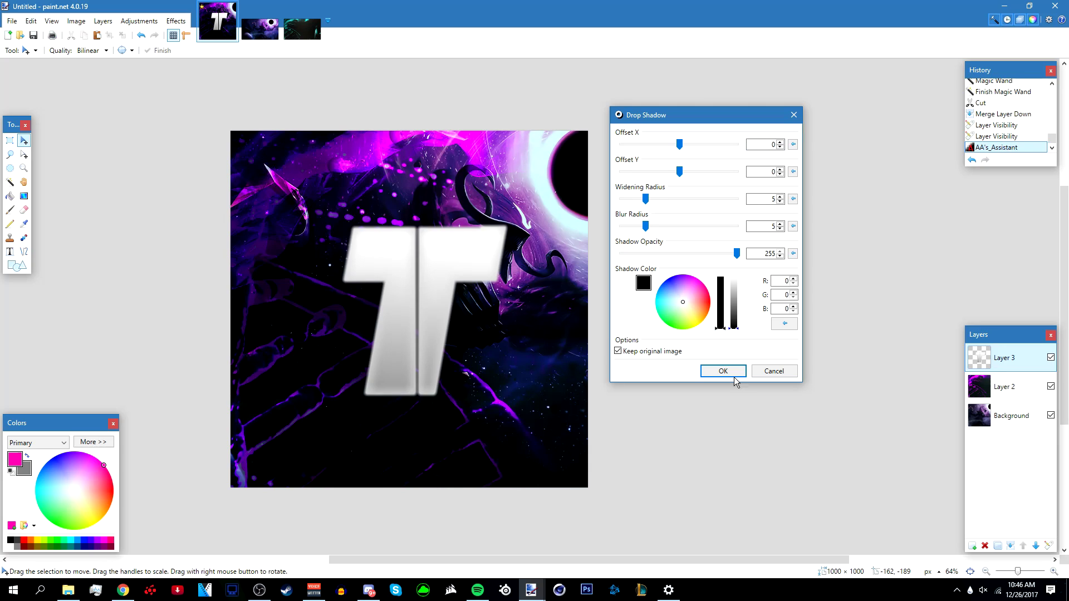
pyautogui.moveTo(647, 199); pyautogui.dragTo(712, 206)
pyautogui.moveTo(646, 228); pyautogui.dragTo(622, 226)
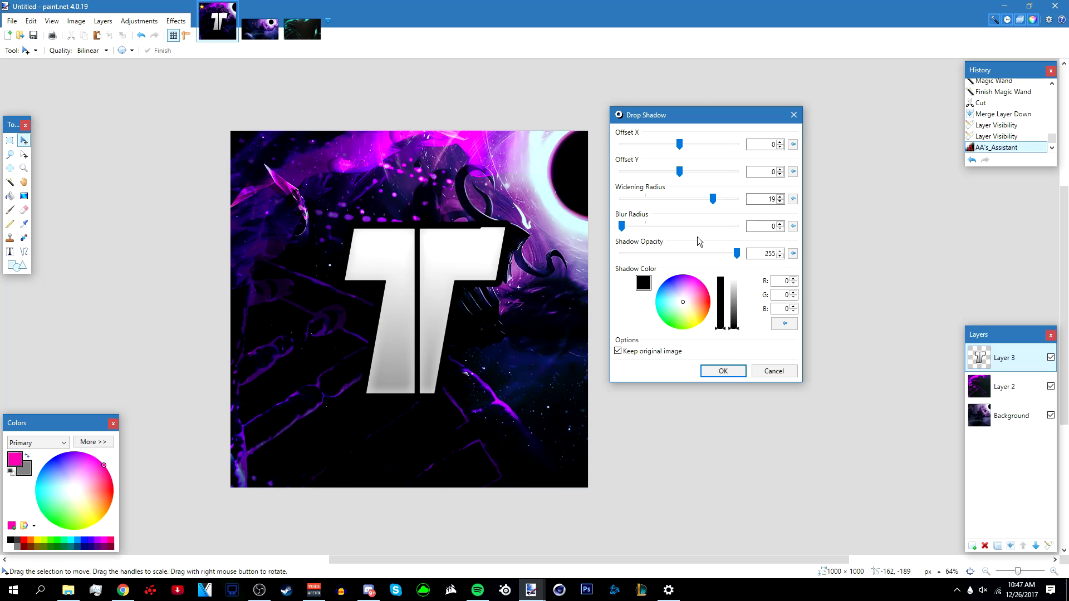
pyautogui.moveTo(736, 324); pyautogui.dragTo(736, 343)
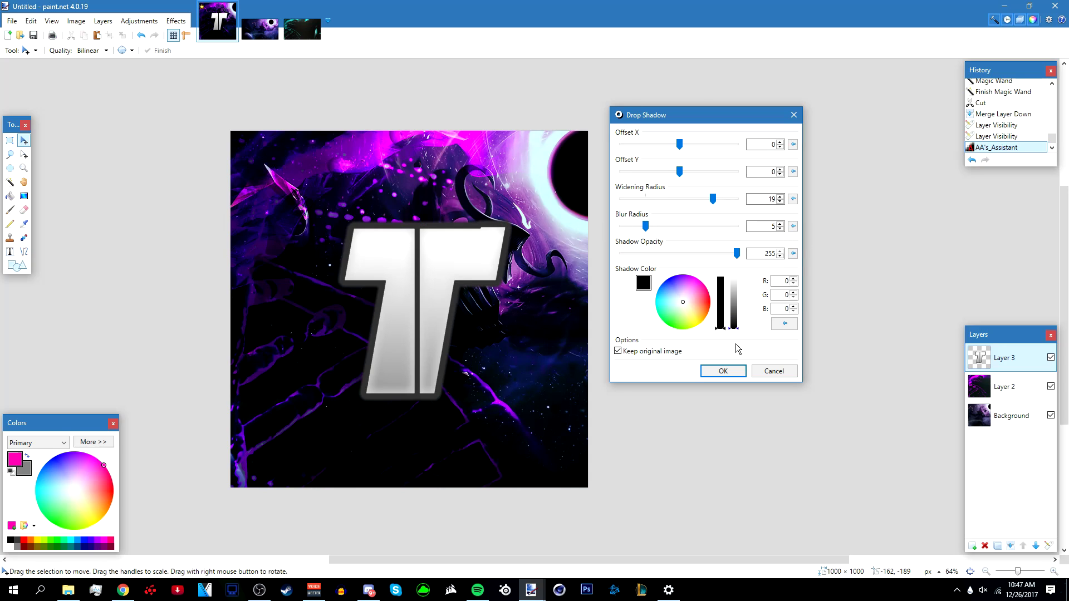
pyautogui.moveTo(714, 201); pyautogui.dragTo(700, 201)
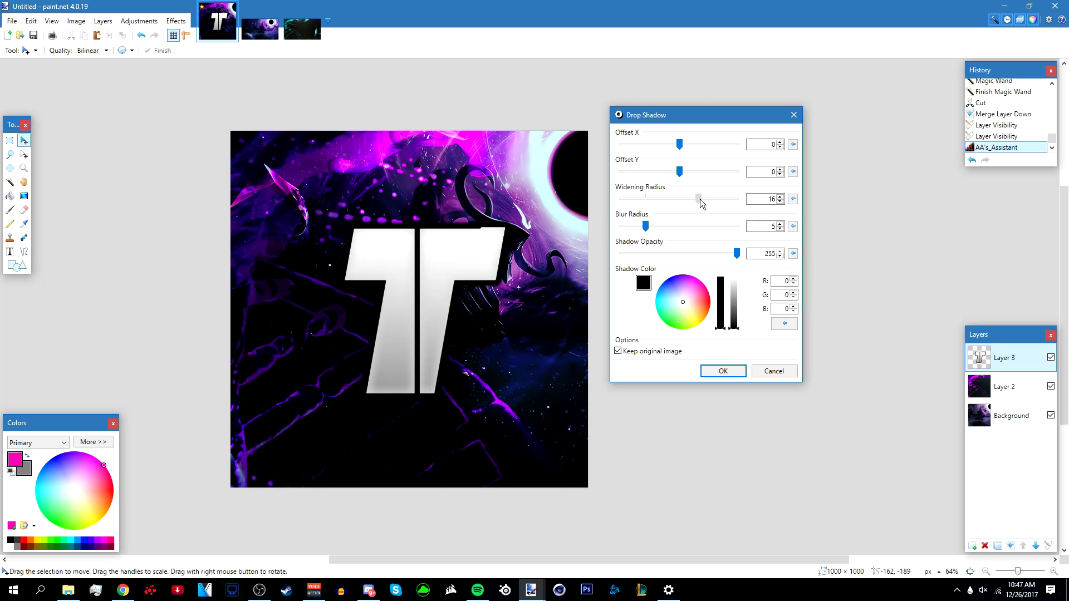
pyautogui.click(724, 371)
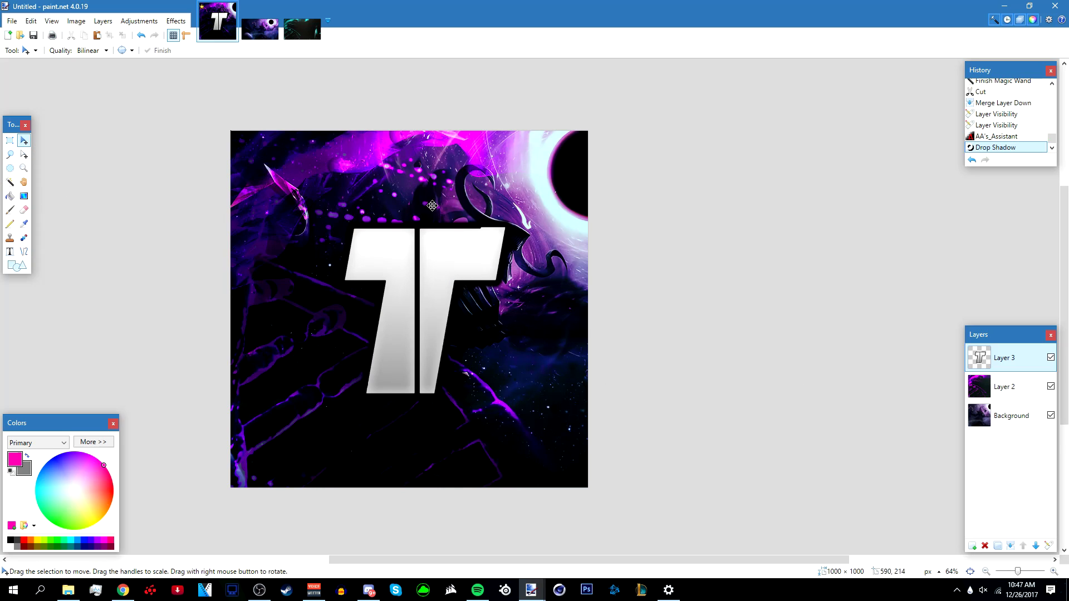
pyautogui.hotkey('ctrl', 'a')
# Step: Rotate the T counter-clockwise to 11.59°, deselect it, and add an empty Layer 4
pyautogui.click(58, 92)
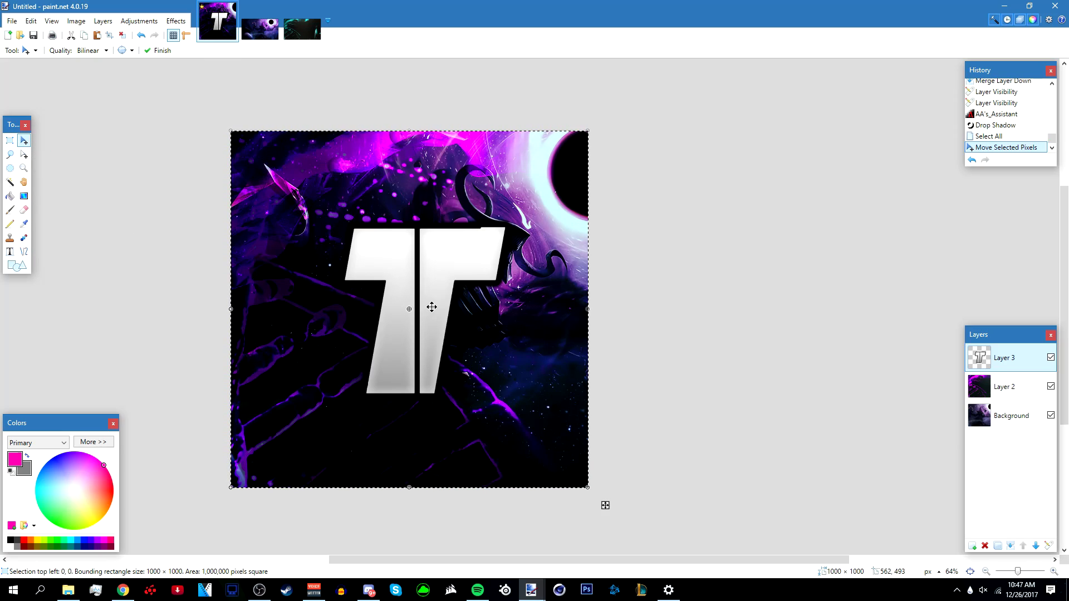
pyautogui.moveTo(596, 293); pyautogui.dragTo(595, 254)
pyautogui.click(122, 35)
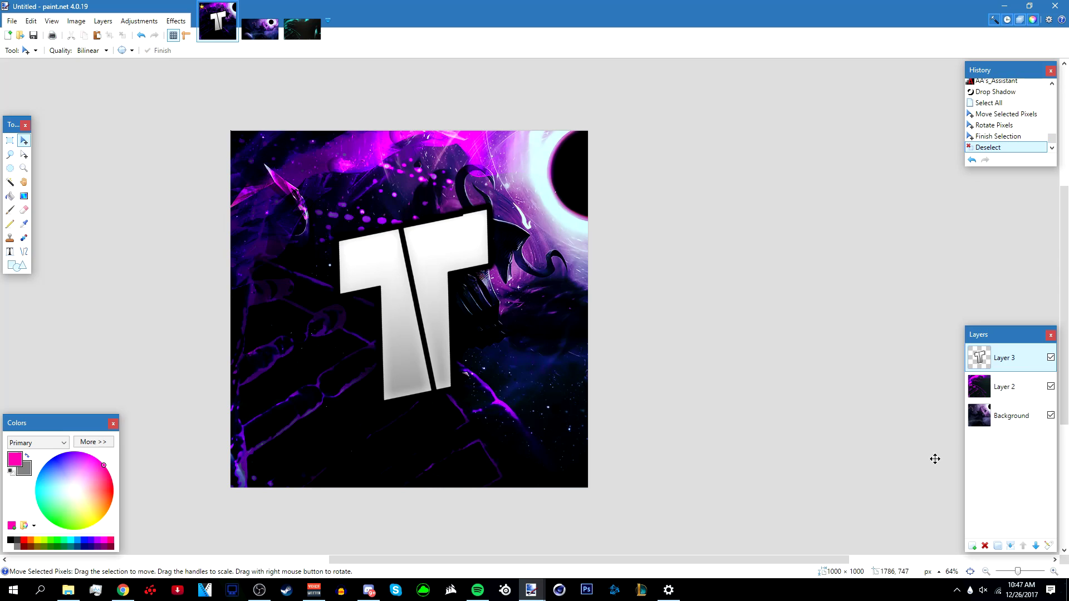
pyautogui.click(972, 546)
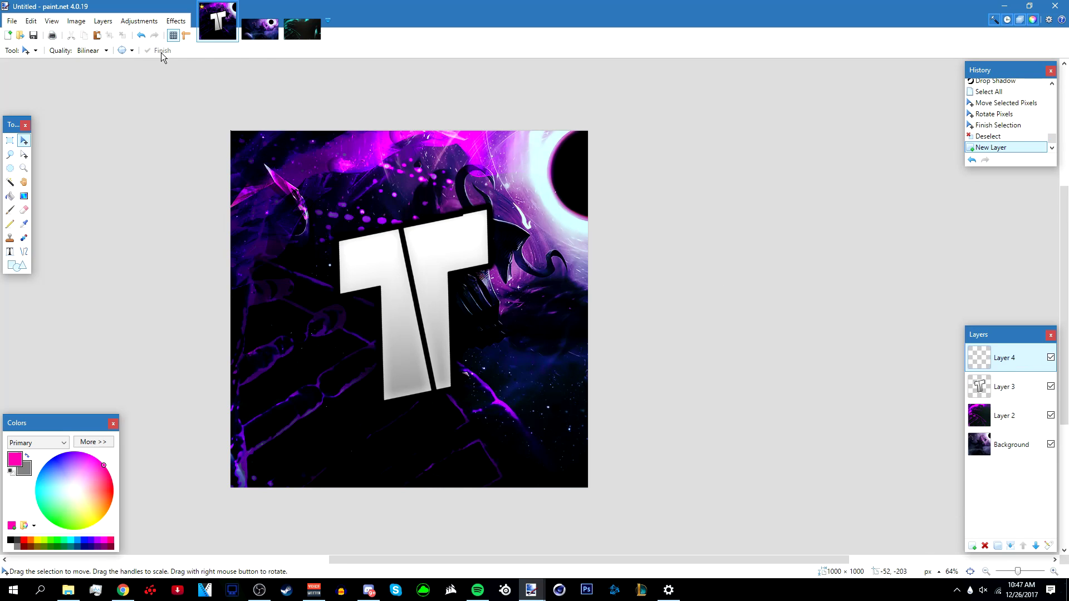
# Step: Open Vignette+ on Layer 4 and set the vignette colour to black
pyautogui.click(174, 22)
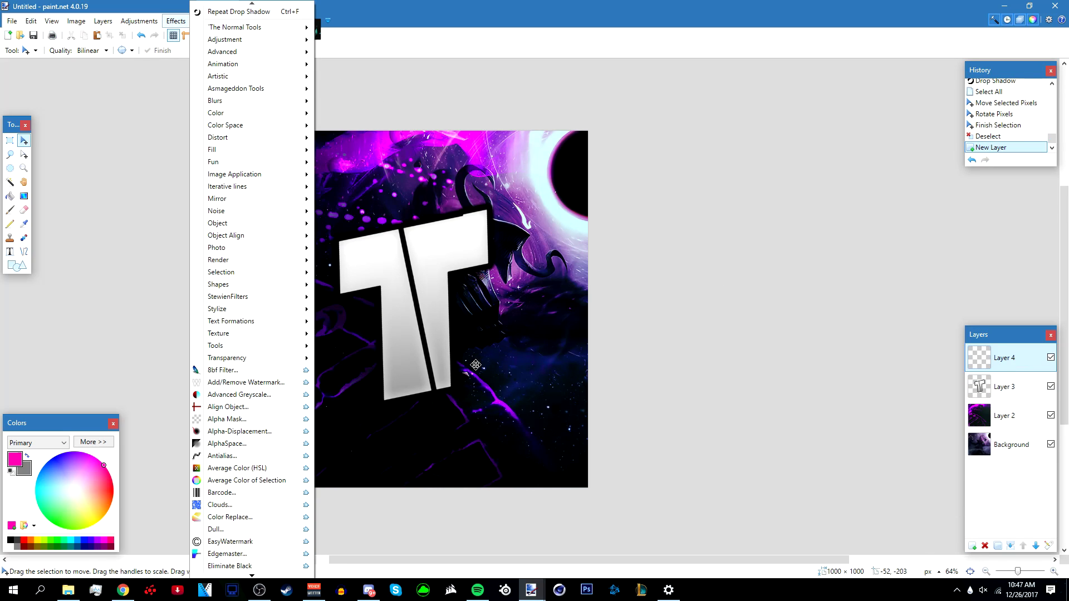
pyautogui.click(394, 310)
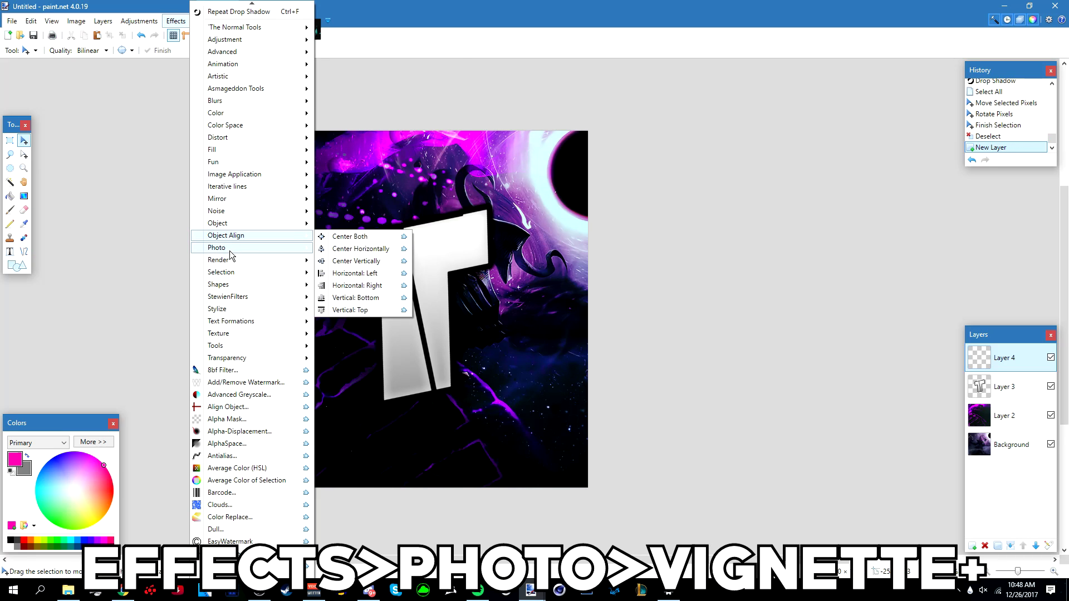
pyautogui.moveTo(231, 254)
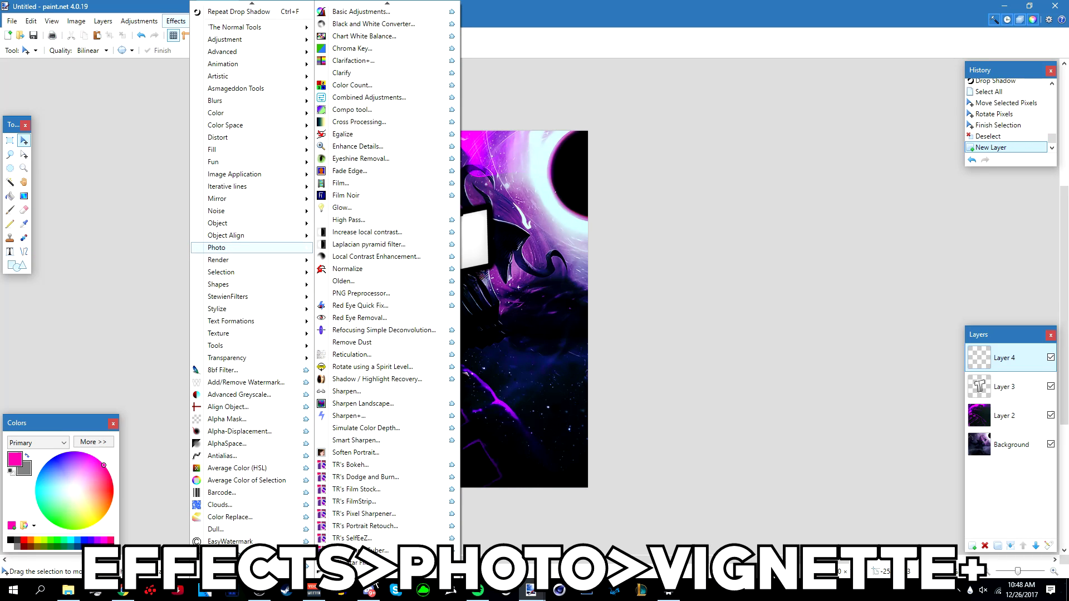
pyautogui.scroll(-3, 375, 501)
pyautogui.click(368, 560)
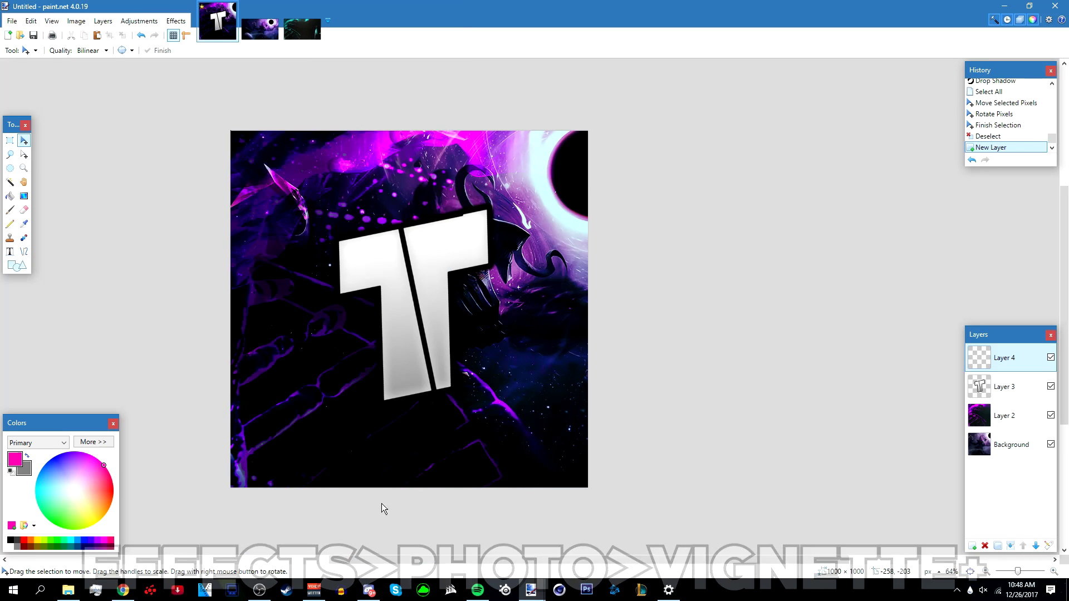
pyautogui.moveTo(566, 277); pyautogui.dragTo(563, 318)
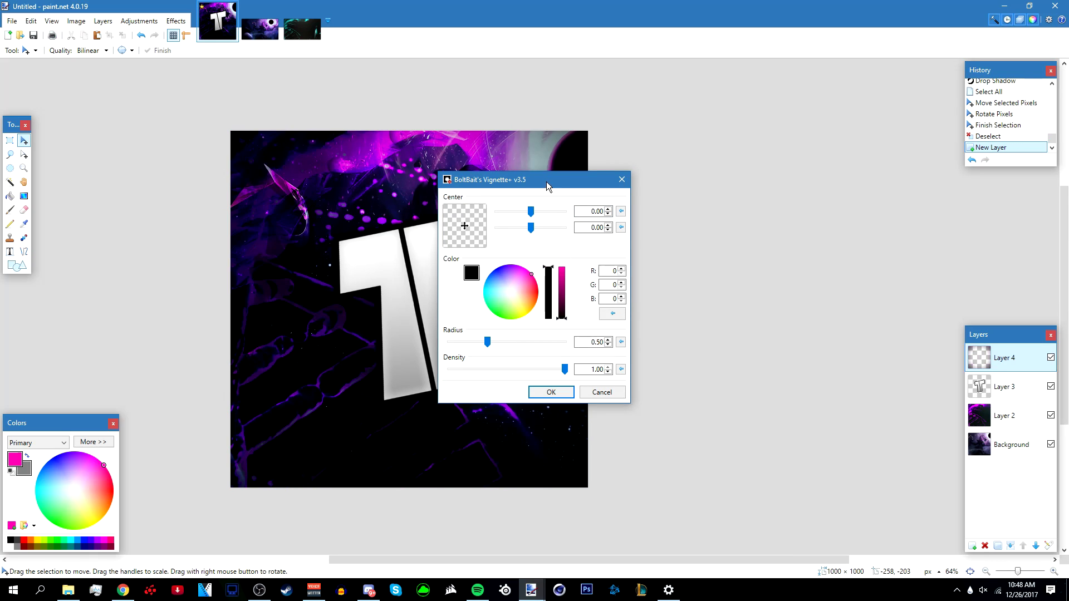
pyautogui.moveTo(542, 179); pyautogui.dragTo(829, 143)
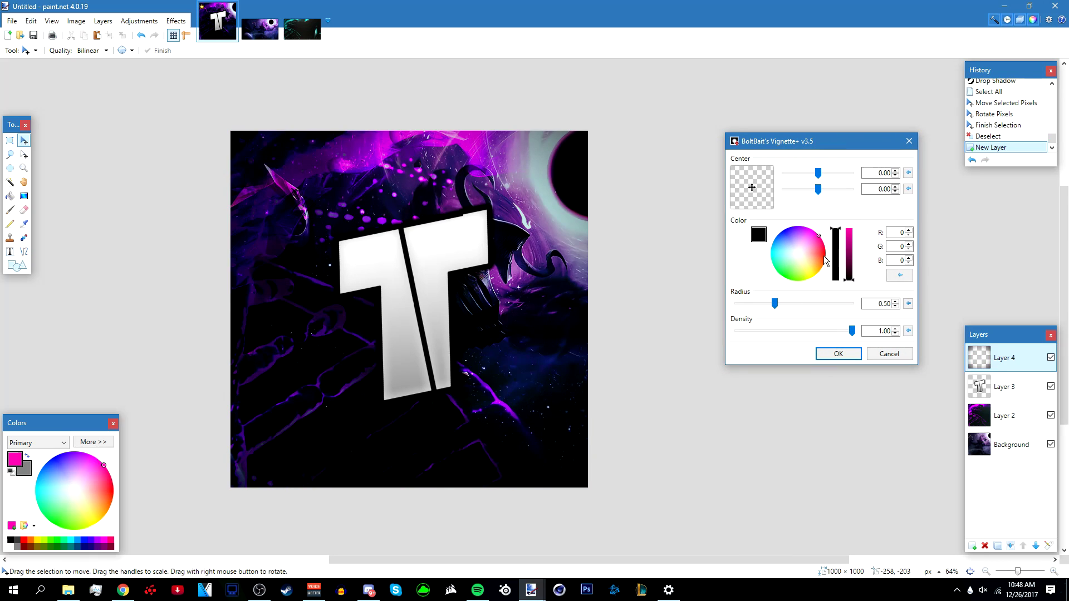
pyautogui.moveTo(851, 273)
pyautogui.mouseDown()
pyautogui.moveTo(849, 229)
pyautogui.moveTo(839, 289)
pyautogui.mouseUp()
pyautogui.click(849, 259)
pyautogui.click(849, 279)
# Step: Set the vignette radius to 0.5 and apply the effect
pyautogui.moveTo(775, 310); pyautogui.dragTo(748, 307)
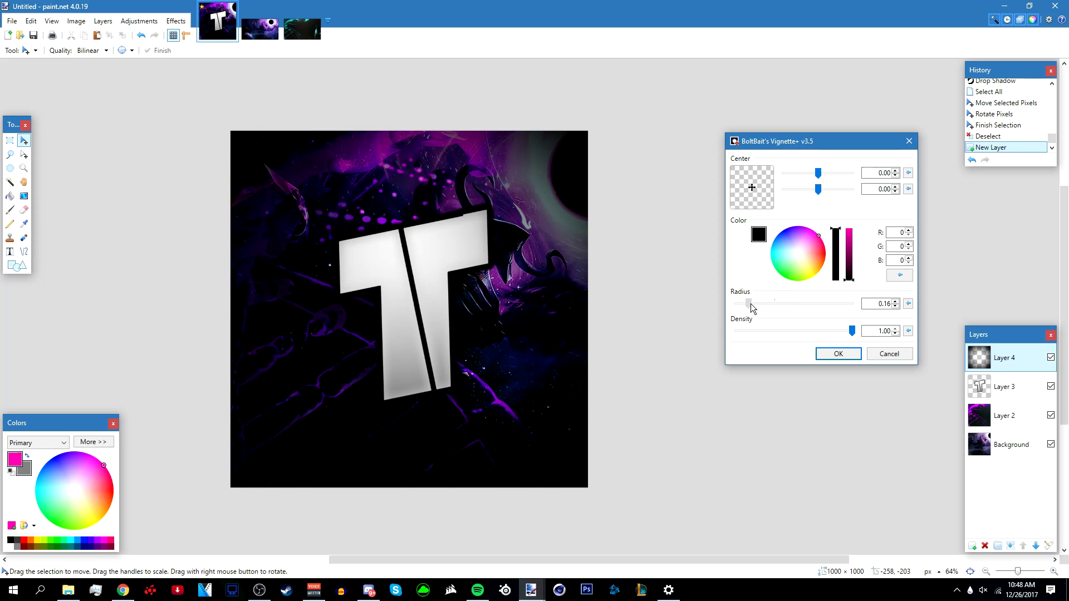
pyautogui.press('pageup')
pyautogui.moveTo(775, 308)
pyautogui.mouseDown()
pyautogui.moveTo(764, 309)
pyautogui.moveTo(786, 305)
pyautogui.mouseUp()
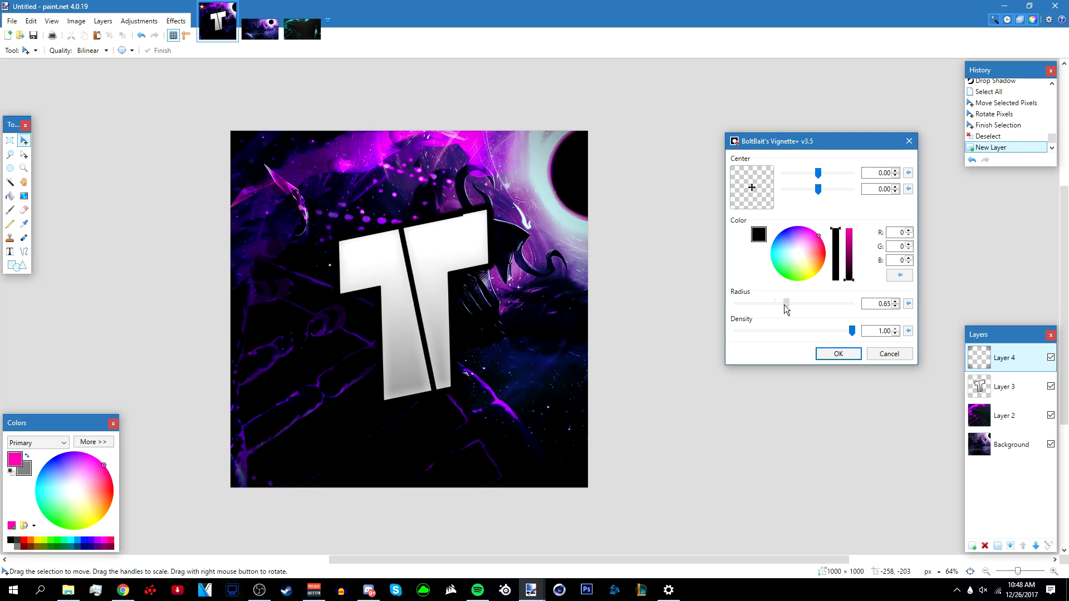
pyautogui.click(908, 303)
pyautogui.moveTo(773, 307)
pyautogui.mouseDown()
pyautogui.moveTo(761, 306)
pyautogui.moveTo(782, 308)
pyautogui.mouseUp()
pyautogui.click(909, 304)
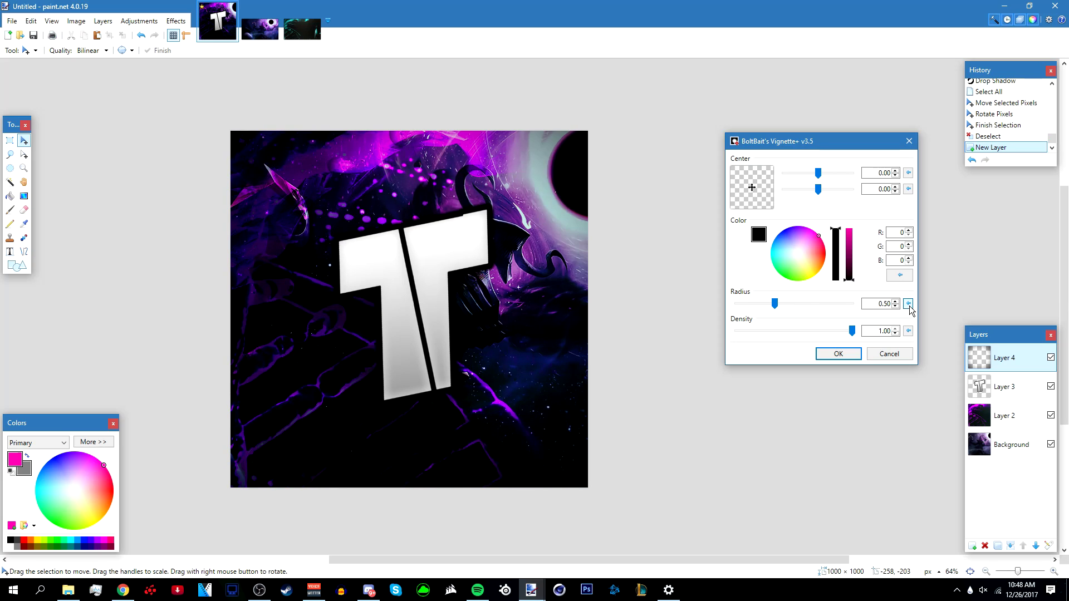
pyautogui.click(781, 304)
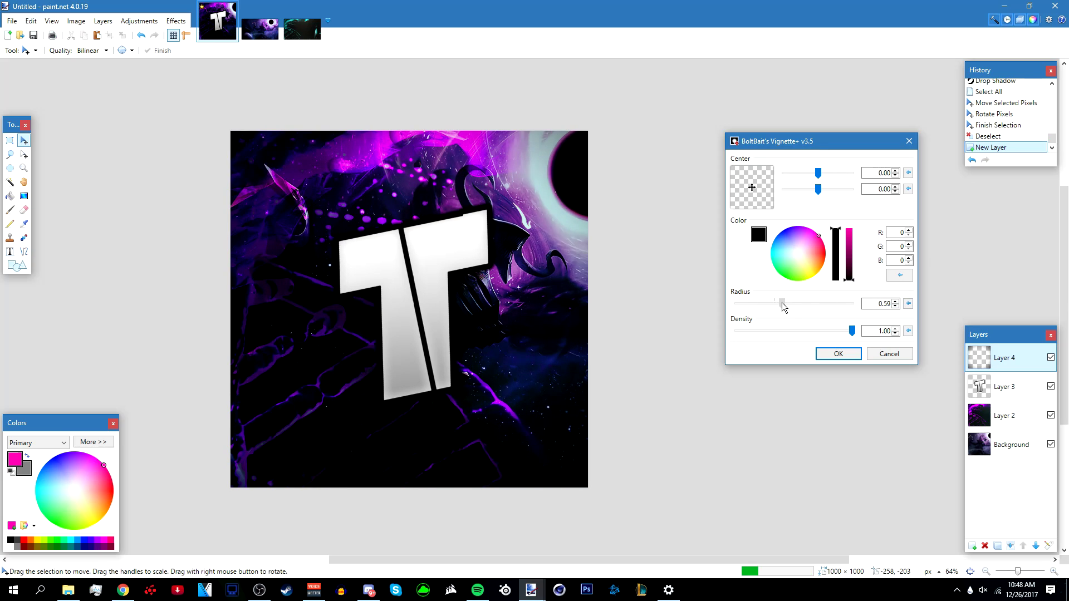
pyautogui.doubleClick(883, 304)
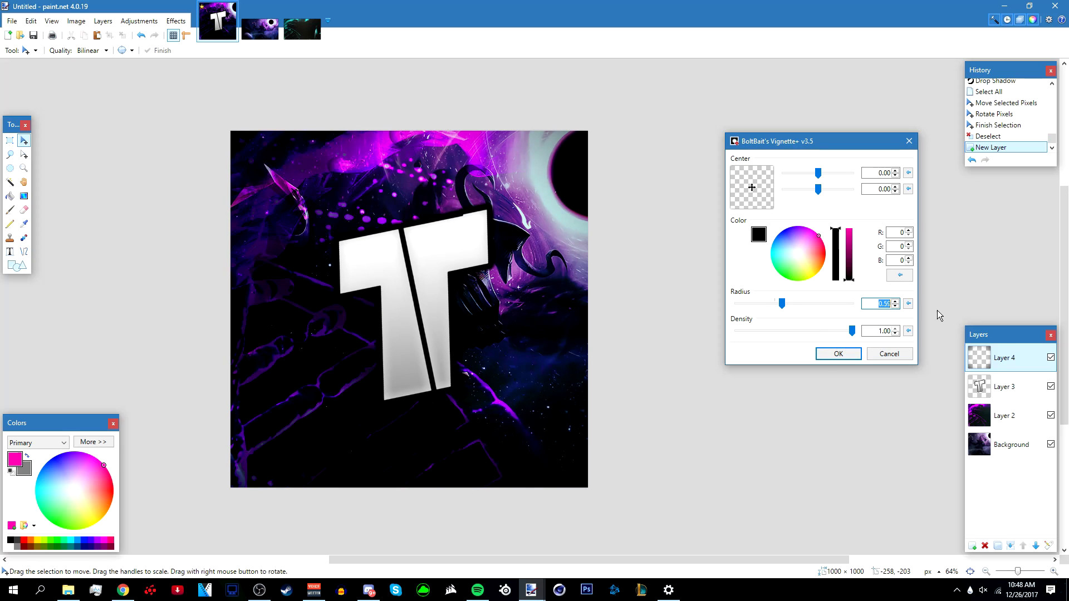
pyautogui.press('BackSpace')
pyautogui.write('.5')
pyautogui.press('Return')
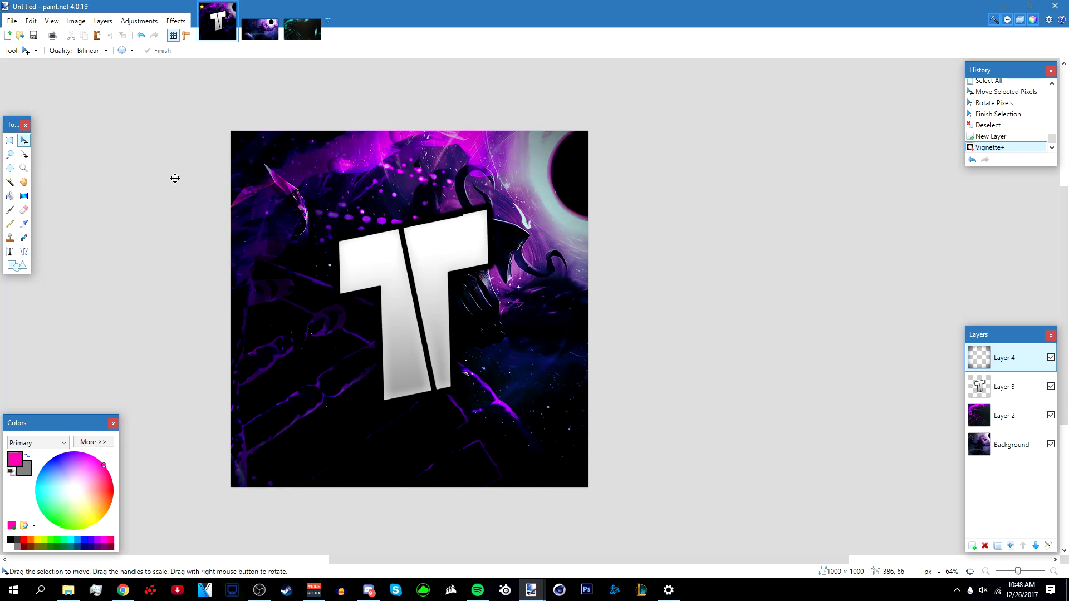
# Step: With Layer 4 active, start Save As in the Documents folder with PNG as the file type
pyautogui.scroll(-2, 584, 290)
pyautogui.scroll(1, 594, 295)
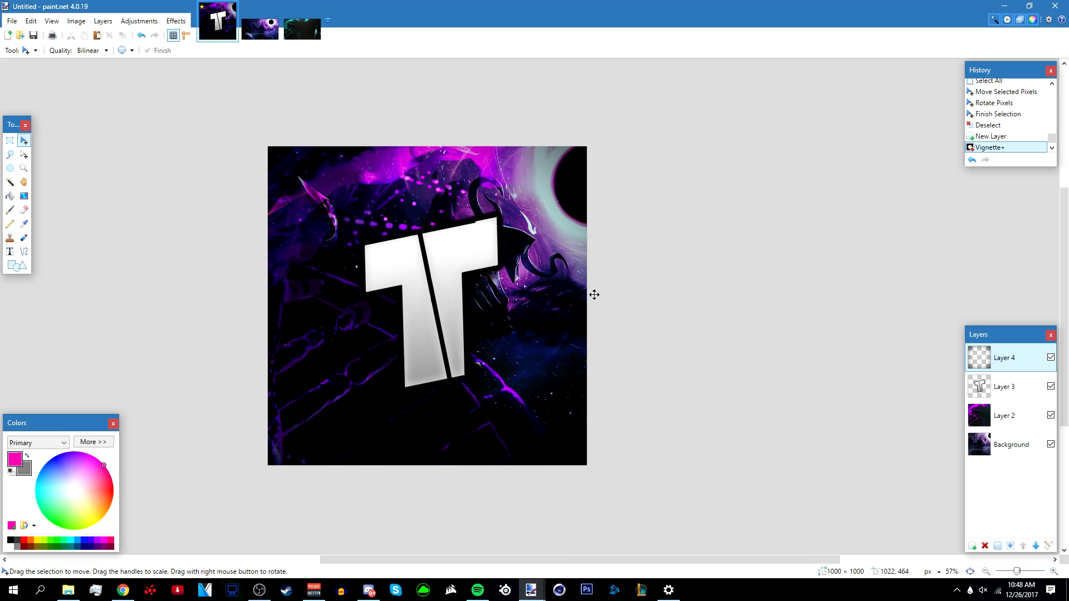
pyautogui.scroll(-2, 522, 289)
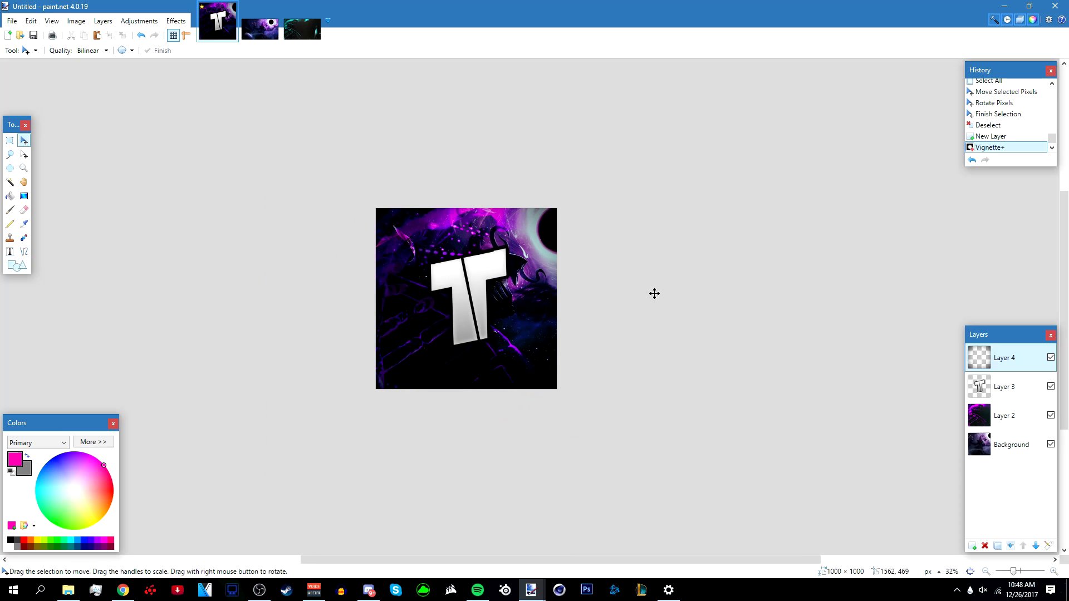
pyautogui.scroll(1, 618, 284)
pyautogui.scroll(1, 618, 285)
pyautogui.click(1002, 416)
pyautogui.click(1005, 358)
pyautogui.click(12, 21)
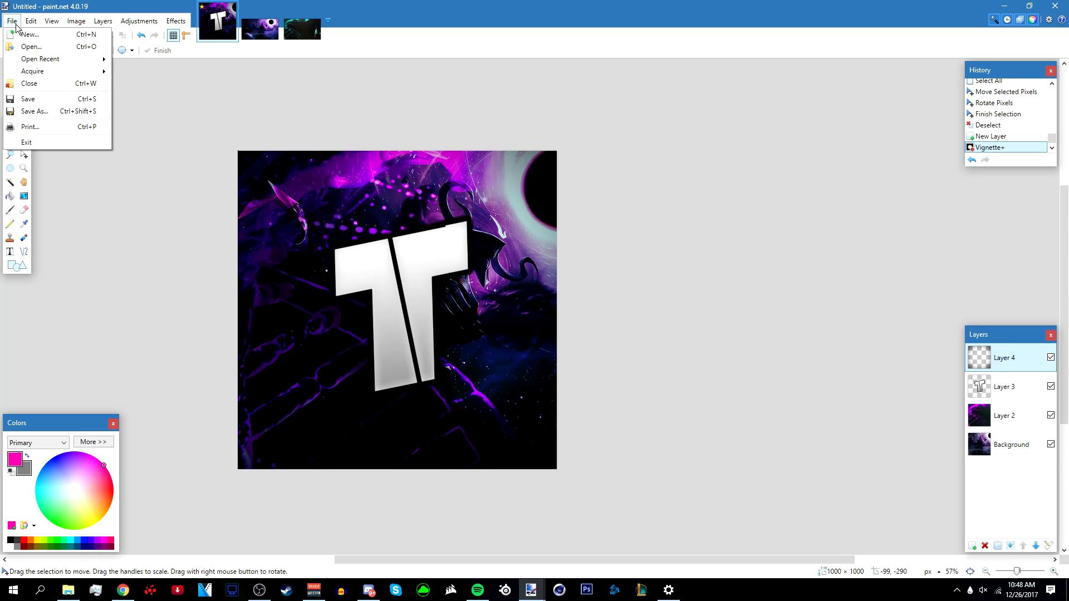
pyautogui.click(31, 109)
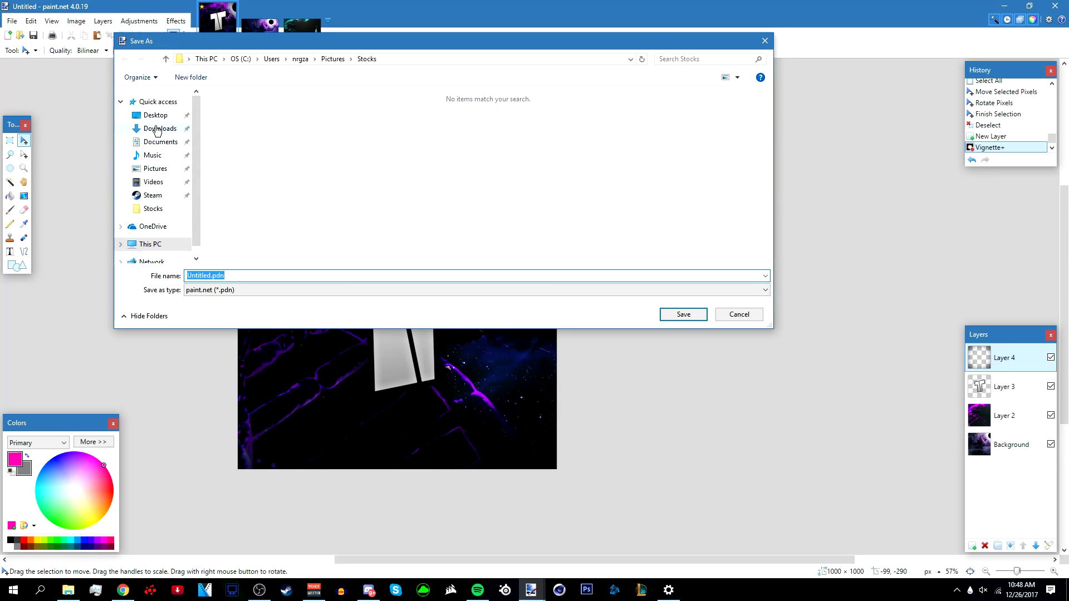
pyautogui.click(158, 128)
pyautogui.click(161, 142)
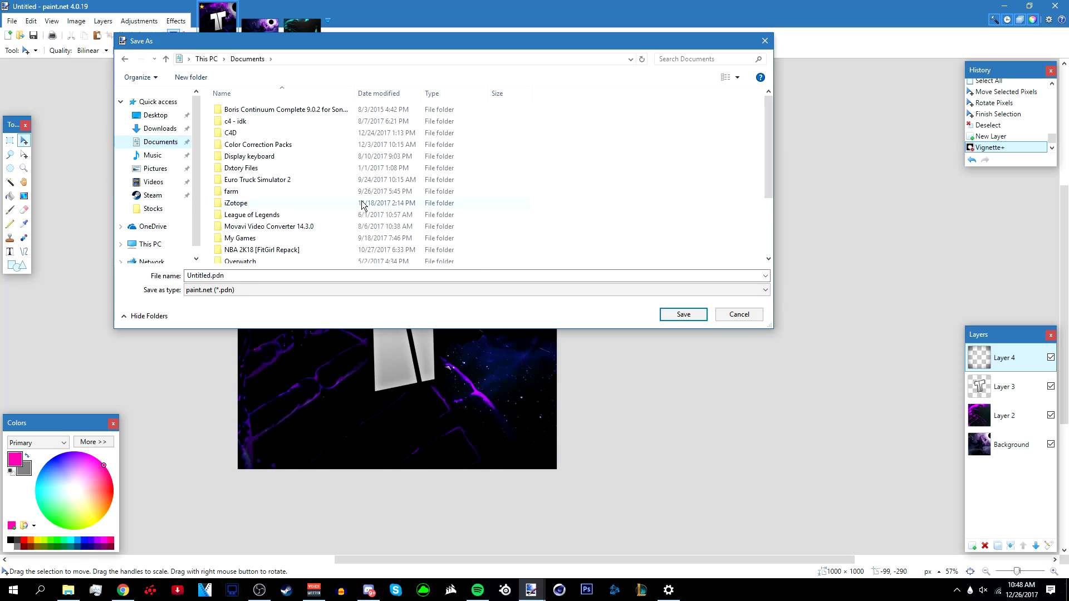
pyautogui.click(241, 289)
pyautogui.click(212, 342)
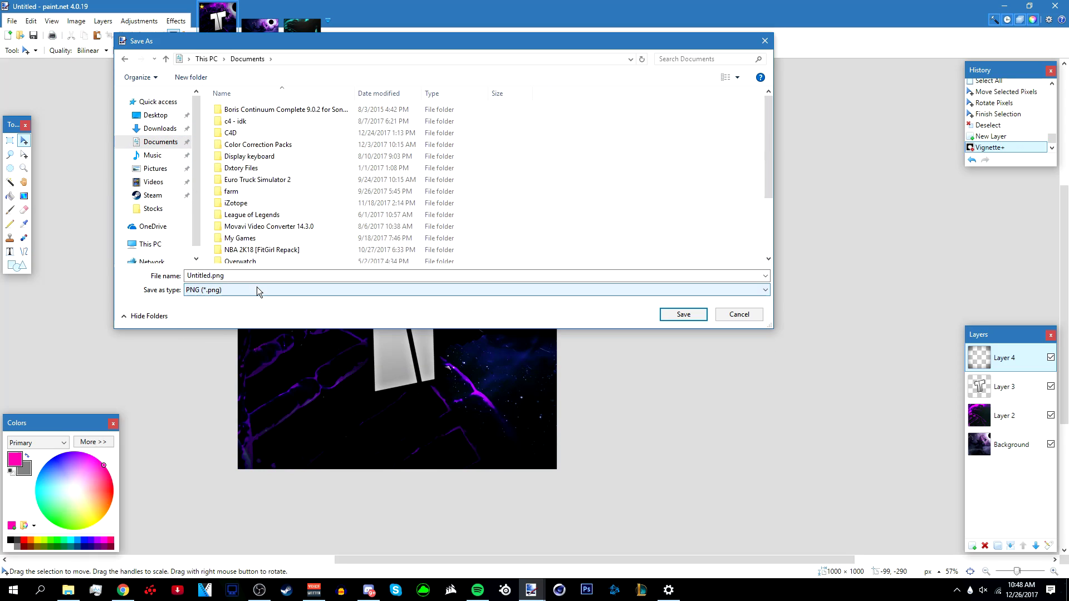
# Step: Save the image as pfp, accept the PNG settings and flatten the layers
pyautogui.hotkey('shift', 'Tab')
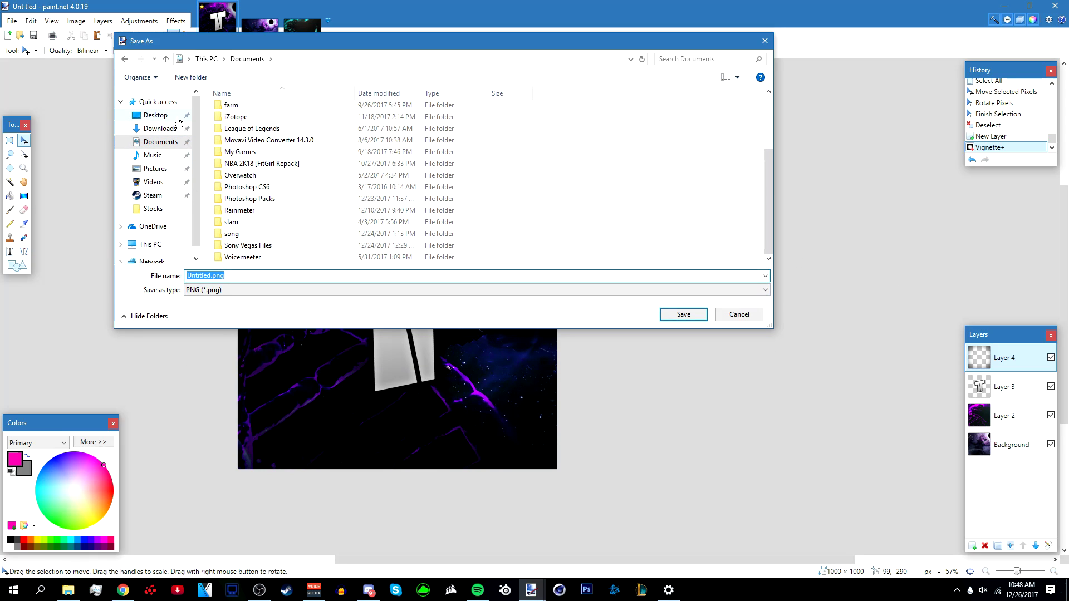
pyautogui.write('pfp')
pyautogui.press('Return')
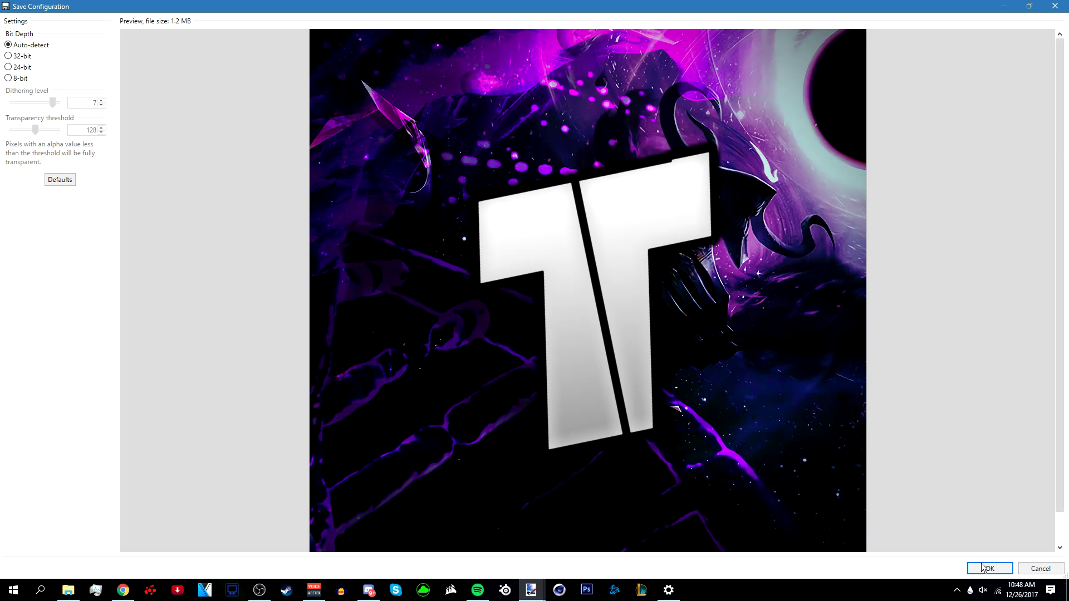
pyautogui.click(984, 568)
pyautogui.click(522, 311)
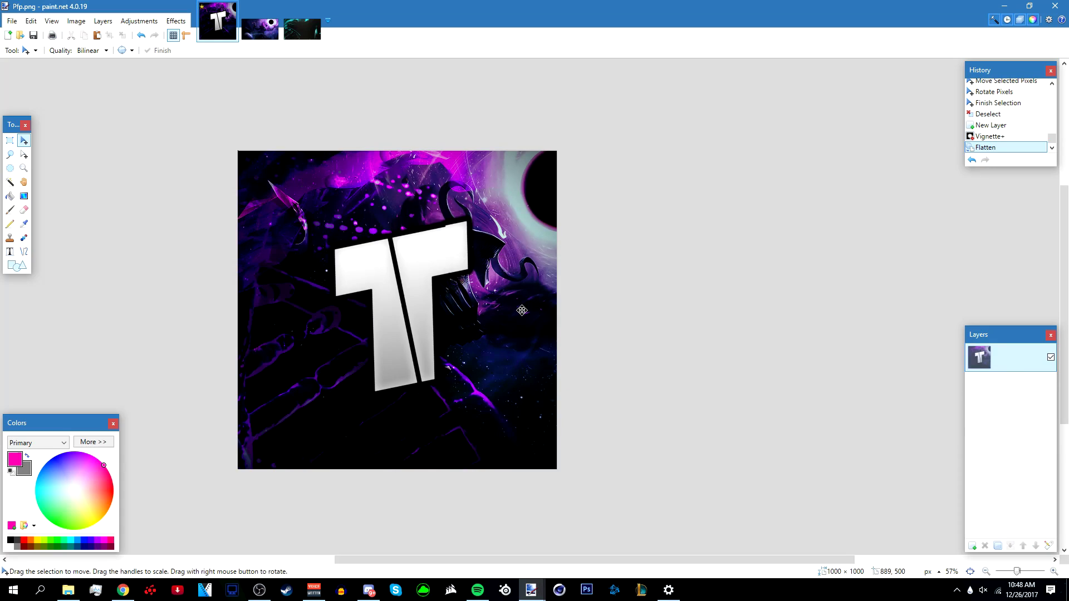